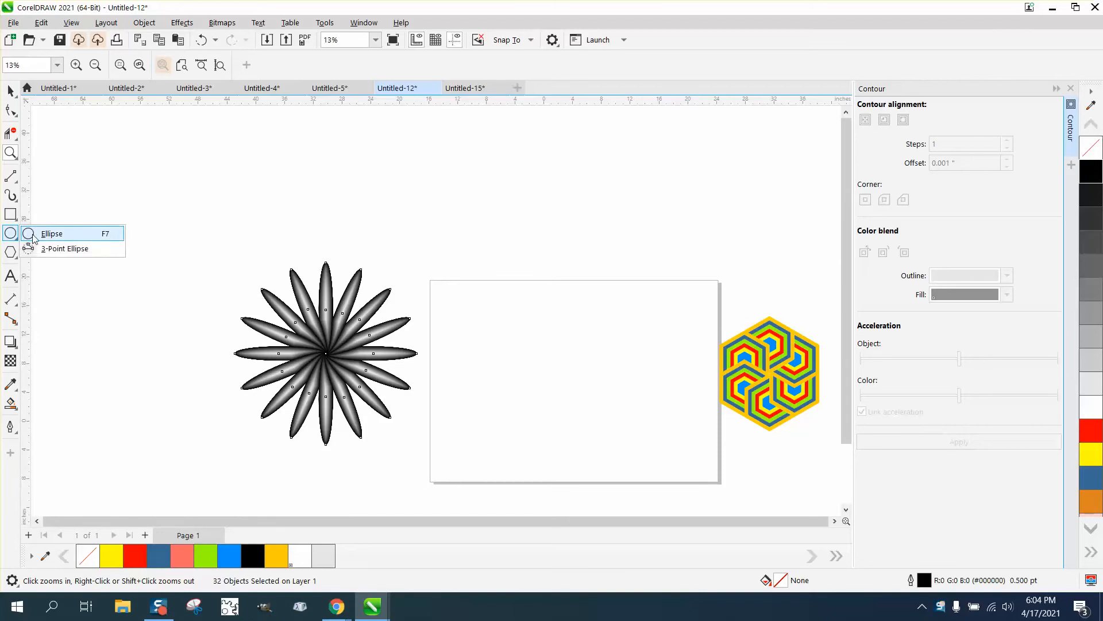
Draw a narrow upright ellipse about 1.9 by 12.5 inches on the page and set its outline width to 0.5 pt
{"action": "left_click", "coordinate": [11, 234]}
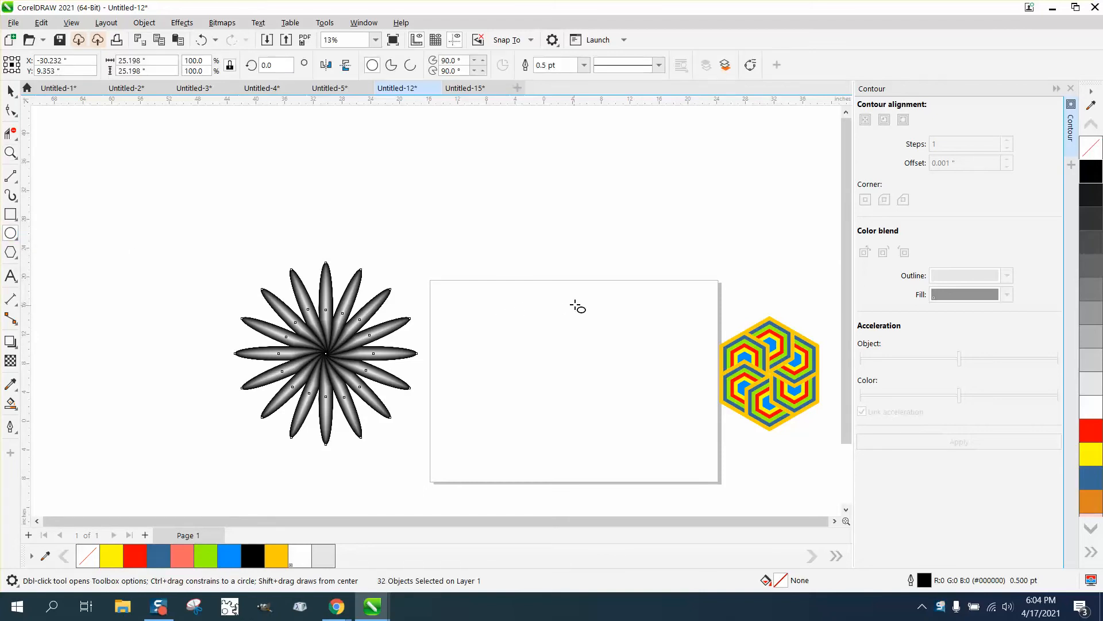
{"action": "left_click_drag", "start_coordinate": [574, 300], "coordinate": [560, 392]}
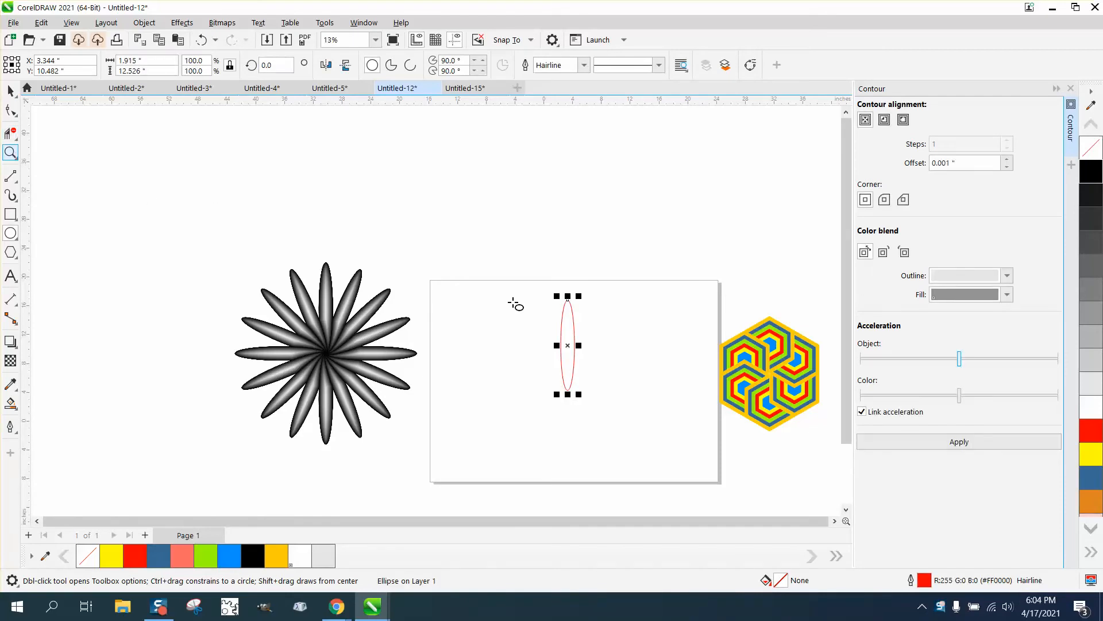
{"action": "left_click", "coordinate": [11, 153]}
{"action": "left_click", "coordinate": [27, 153]}
{"action": "left_click_drag", "start_coordinate": [527, 266], "coordinate": [661, 430]}
{"action": "left_click", "coordinate": [11, 90]}
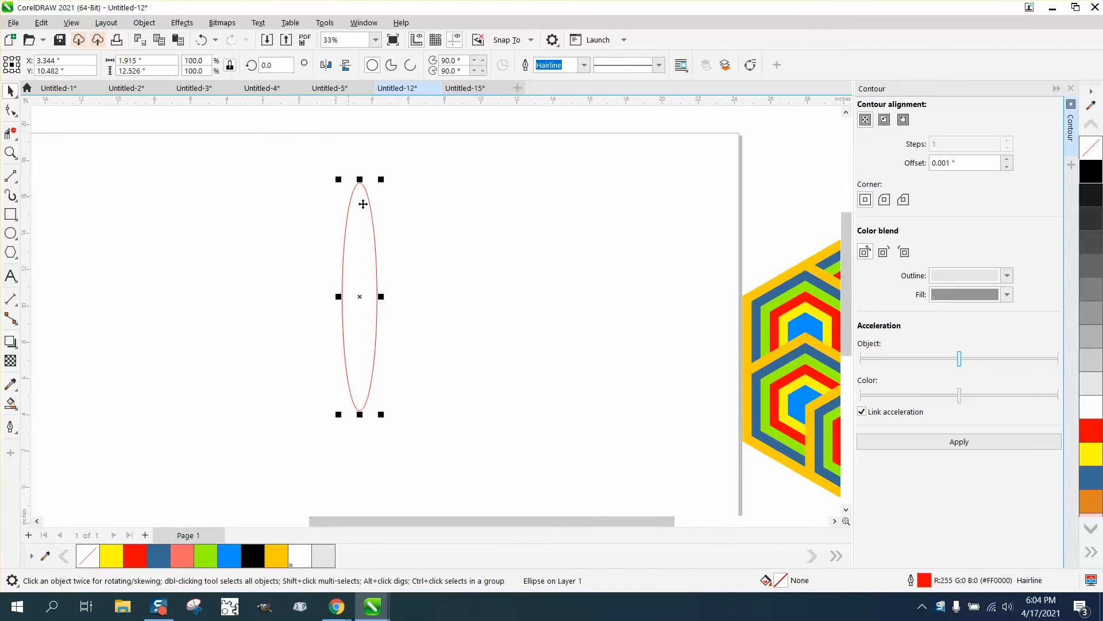
{"action": "double_click", "coordinate": [931, 584]}
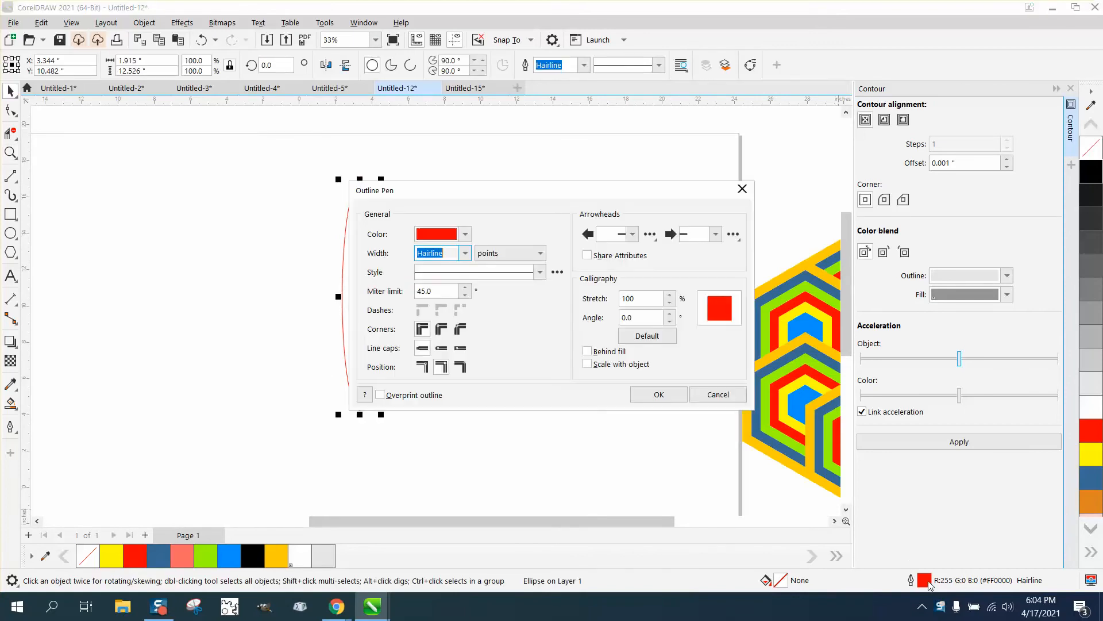
{"action": "left_click", "coordinate": [465, 253]}
{"action": "left_click", "coordinate": [451, 287]}
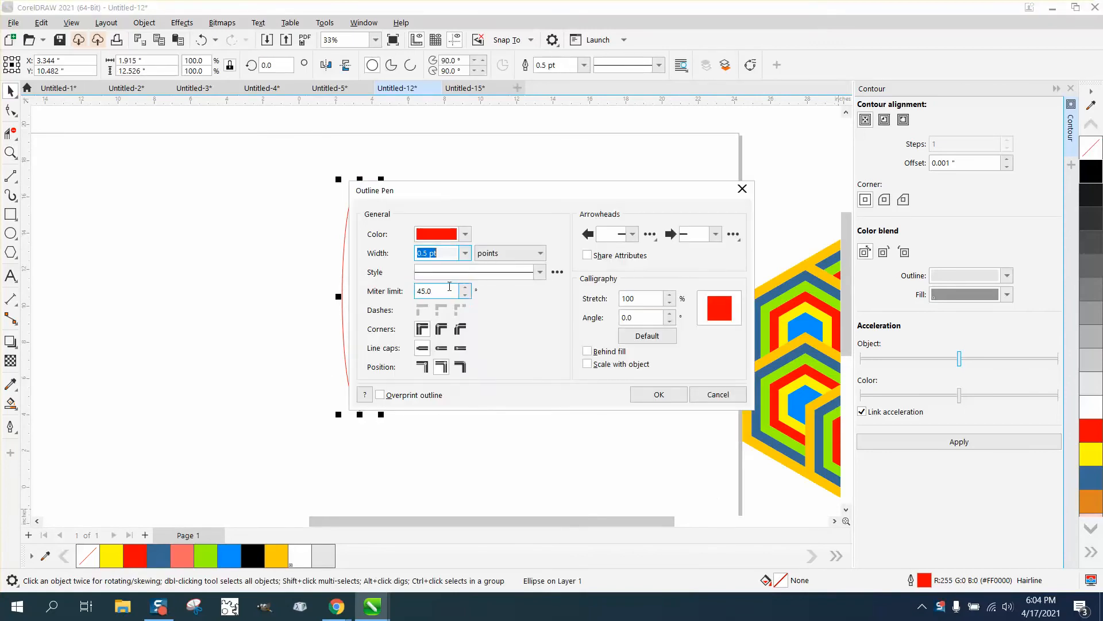
{"action": "left_click", "coordinate": [641, 395]}
Set the ellipse's center of rotation at its bottom tip and create a copy rotated by 22.5 degrees
{"action": "left_click", "coordinate": [378, 285]}
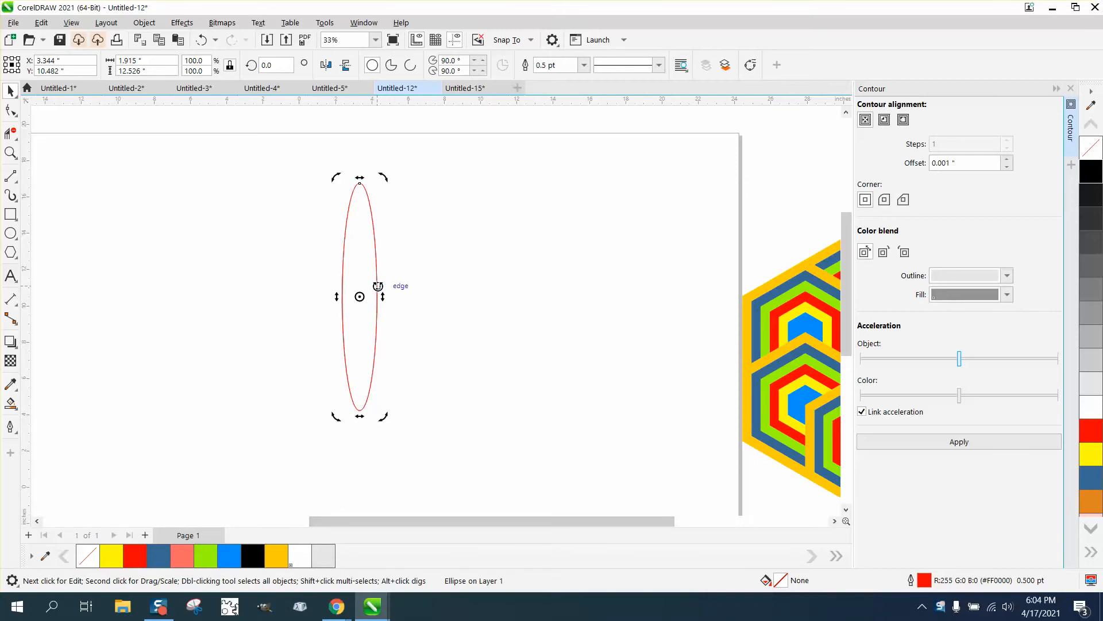
{"action": "left_click_drag", "start_coordinate": [360, 298], "coordinate": [360, 411]}
{"action": "left_click", "coordinate": [266, 66]}
{"action": "type", "text": "2"}
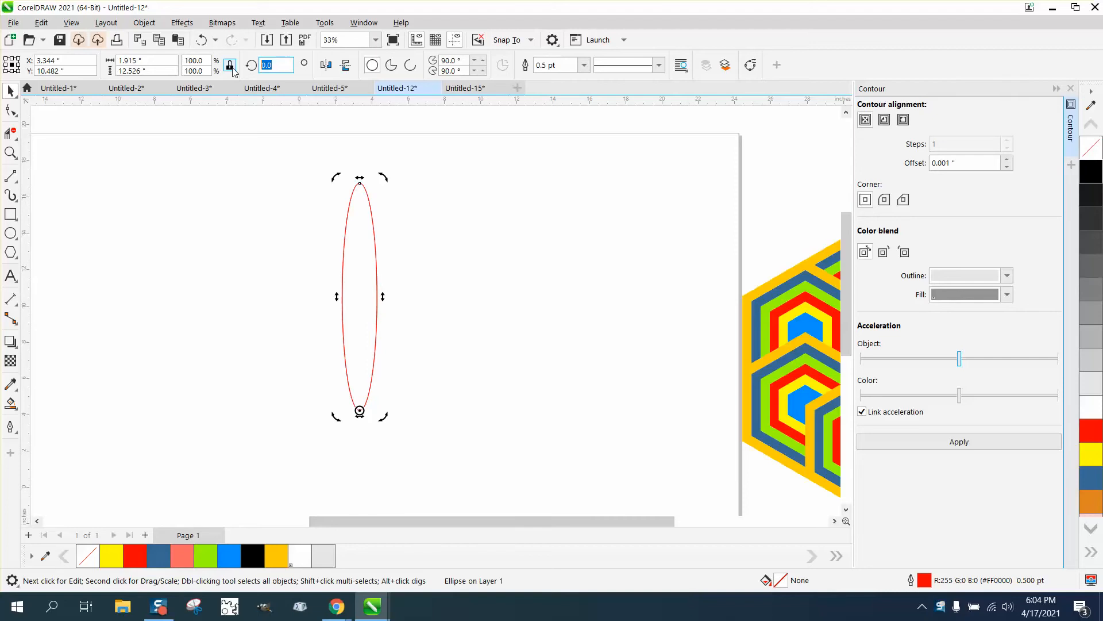
{"action": "type", "text": "2.5"}
{"action": "key", "text": "Return"}
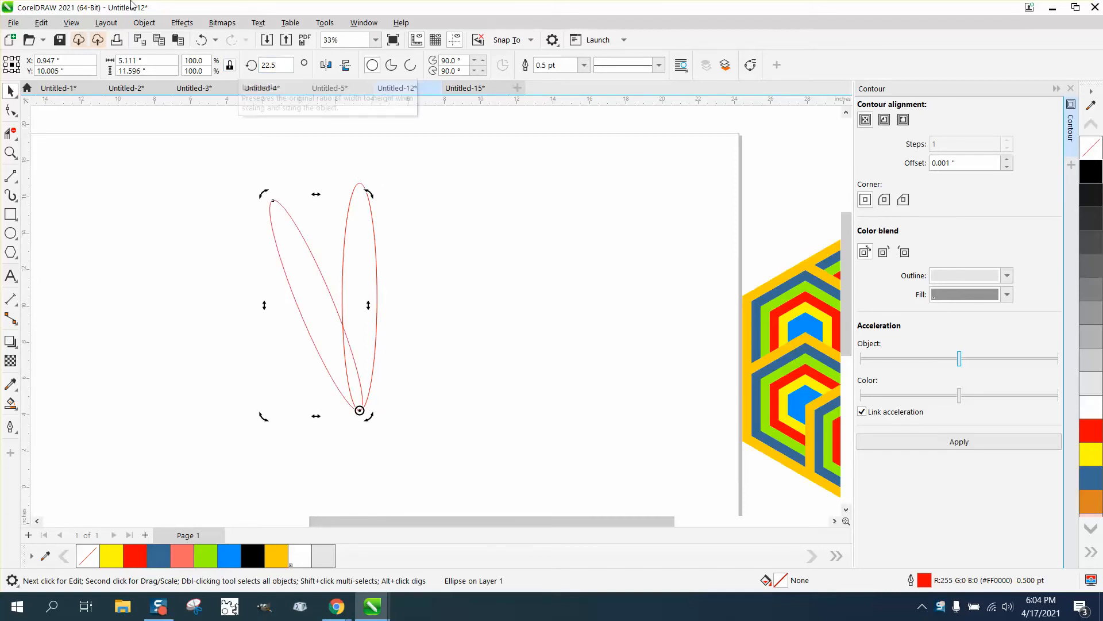
Smart Fill the part of the upright ellipse outside the overlap and move the resulting shape 6 inches to the right
{"action": "left_click", "coordinate": [12, 401]}
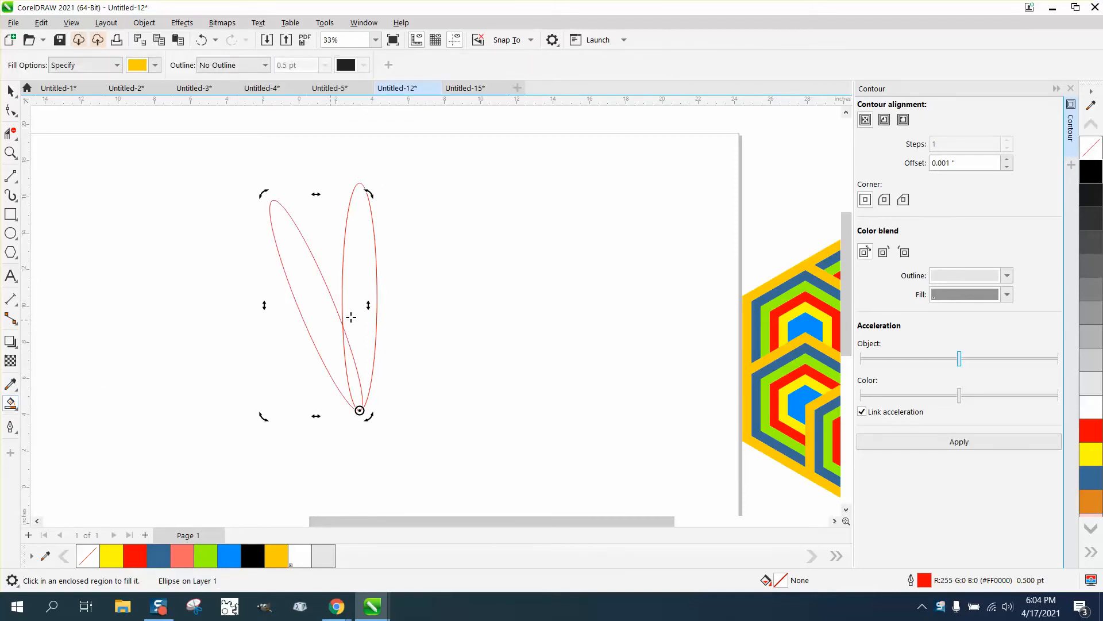
{"action": "left_click", "coordinate": [368, 313]}
{"action": "key", "text": "Right"}
{"action": "key", "text": "Right"}
{"action": "key", "text": "Right"}
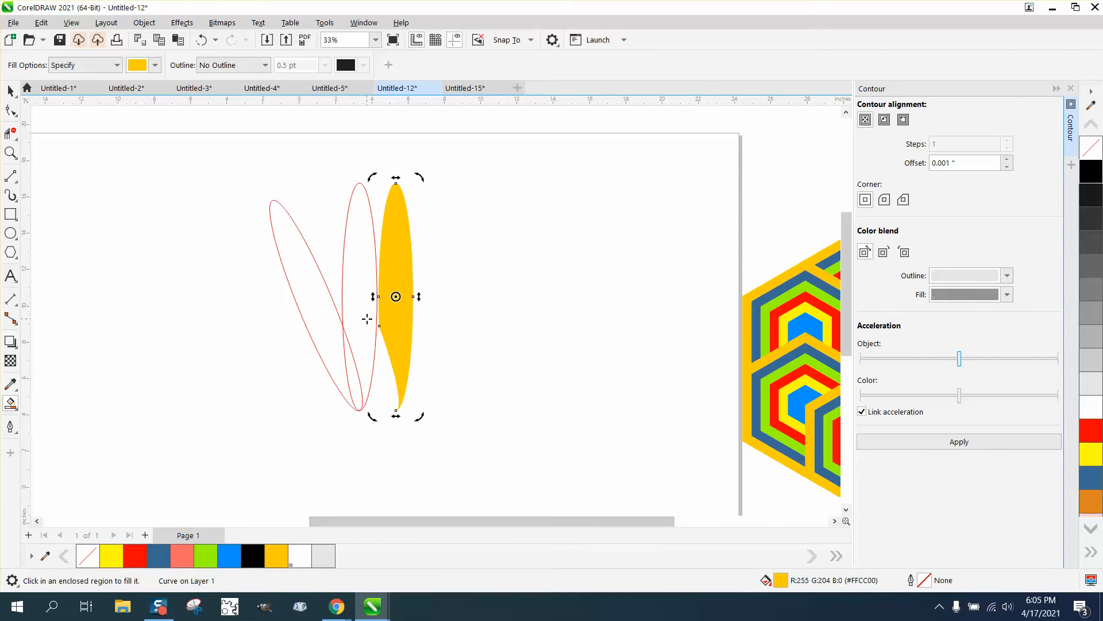
Remove the new petal shape's fill and give it a red outline 0.5 pt wide
{"action": "left_click", "coordinate": [1090, 148]}
{"action": "right_click", "coordinate": [1095, 435]}
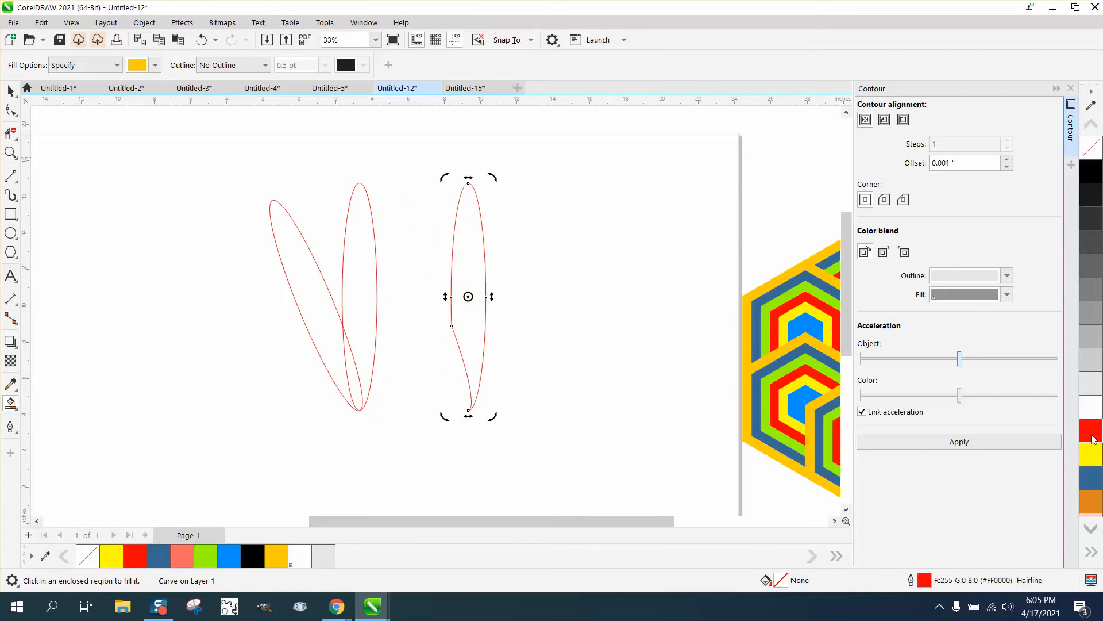
{"action": "double_click", "coordinate": [925, 582]}
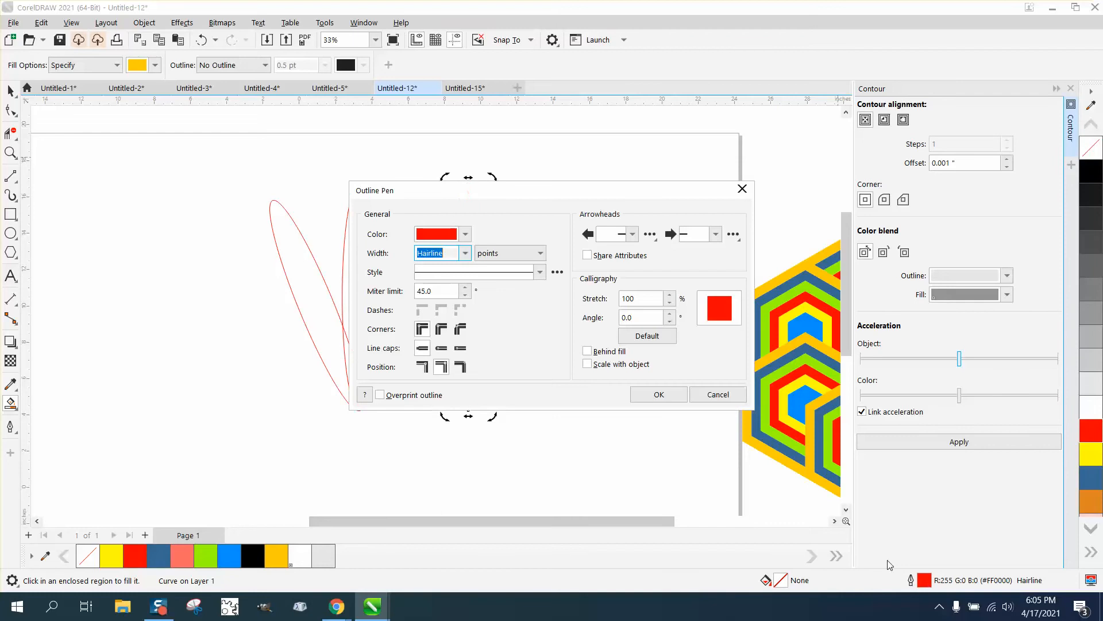
{"action": "left_click", "coordinate": [466, 254]}
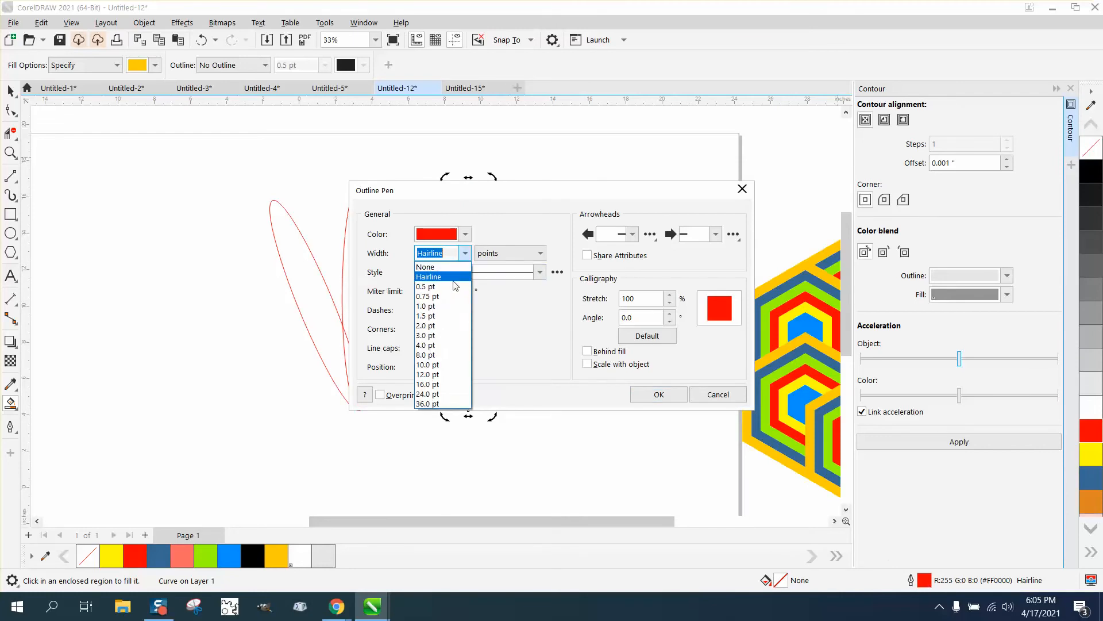
{"action": "left_click", "coordinate": [451, 293]}
{"action": "left_click", "coordinate": [643, 396]}
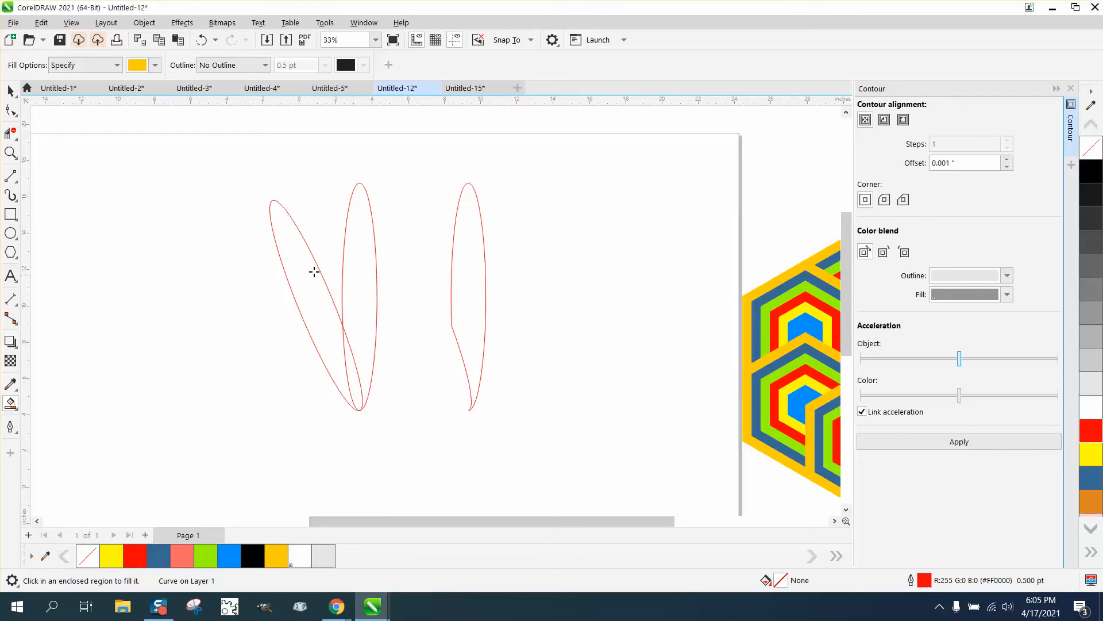
Delete the two original overlapping ellipses, keeping only the cut petal shape
{"action": "left_click", "coordinate": [10, 90]}
{"action": "left_click_drag", "start_coordinate": [232, 145], "coordinate": [418, 407]}
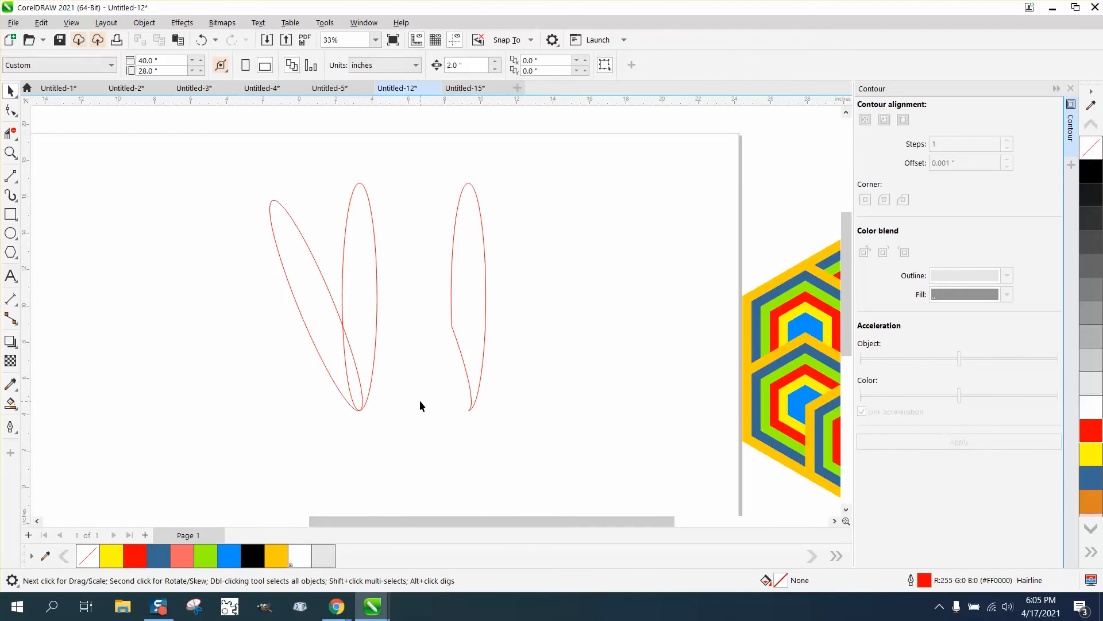
{"action": "left_click", "coordinate": [484, 336]}
{"action": "left_click", "coordinate": [413, 312]}
{"action": "left_click", "coordinate": [345, 265]}
{"action": "key", "text": "Delete"}
{"action": "left_click", "coordinate": [321, 271]}
{"action": "key", "text": "Delete"}
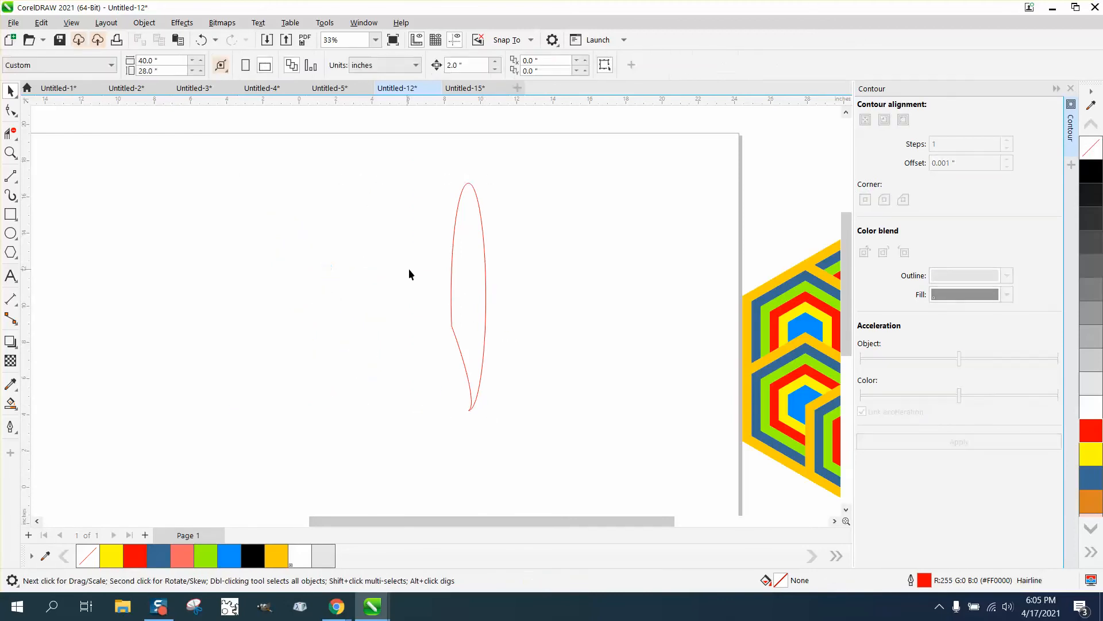
Move the remaining petal shape 4 inches to the left
{"action": "left_click", "coordinate": [452, 271]}
{"action": "key", "text": "Left"}
{"action": "key", "text": "Left"}
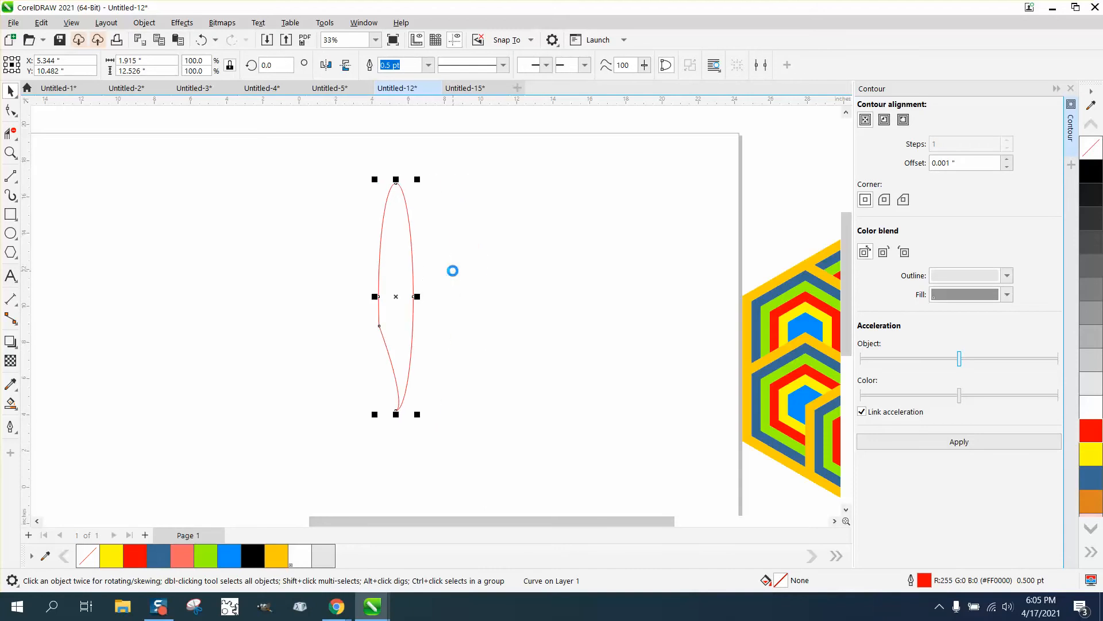
Set the petal's center of rotation at its bottom tip and create a copy rotated by 22.5 degrees
{"action": "scroll", "coordinate": [355, 269], "scroll_direction": "down", "scroll_amount": 1}
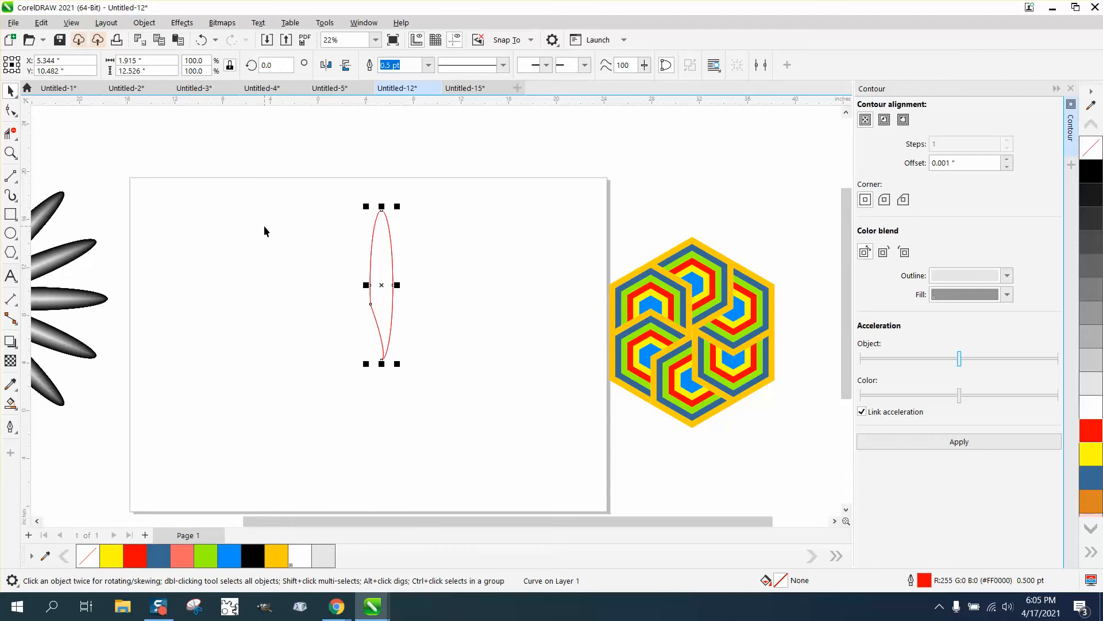
{"action": "left_click", "coordinate": [382, 285]}
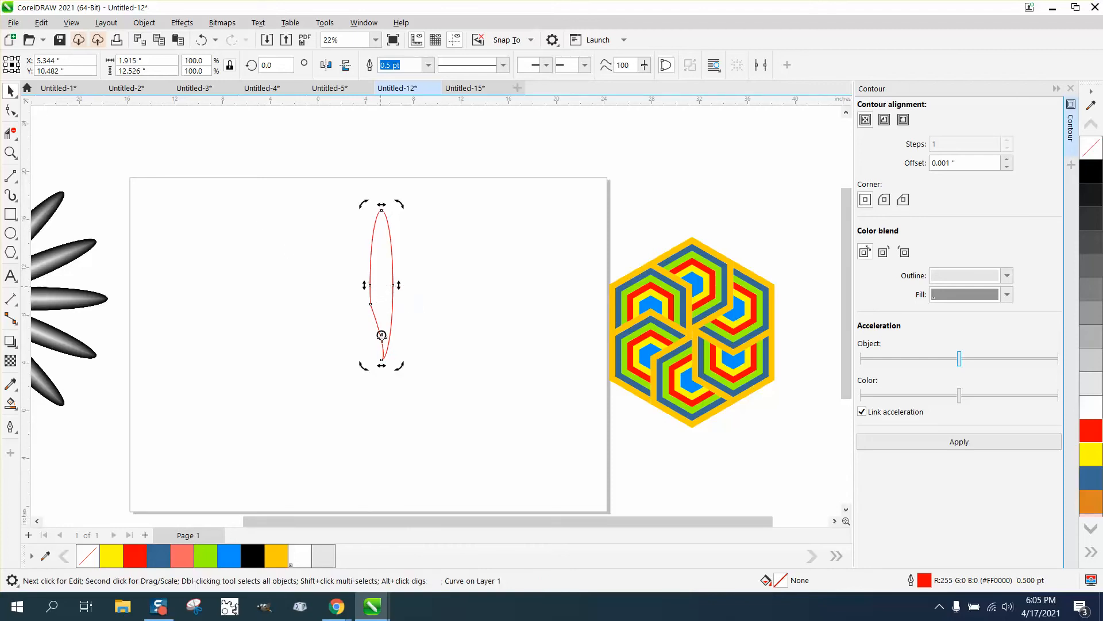
{"action": "left_click_drag", "start_coordinate": [381, 361], "coordinate": [382, 360]}
{"action": "double_click", "coordinate": [266, 65]}
{"action": "type", "text": "2"}
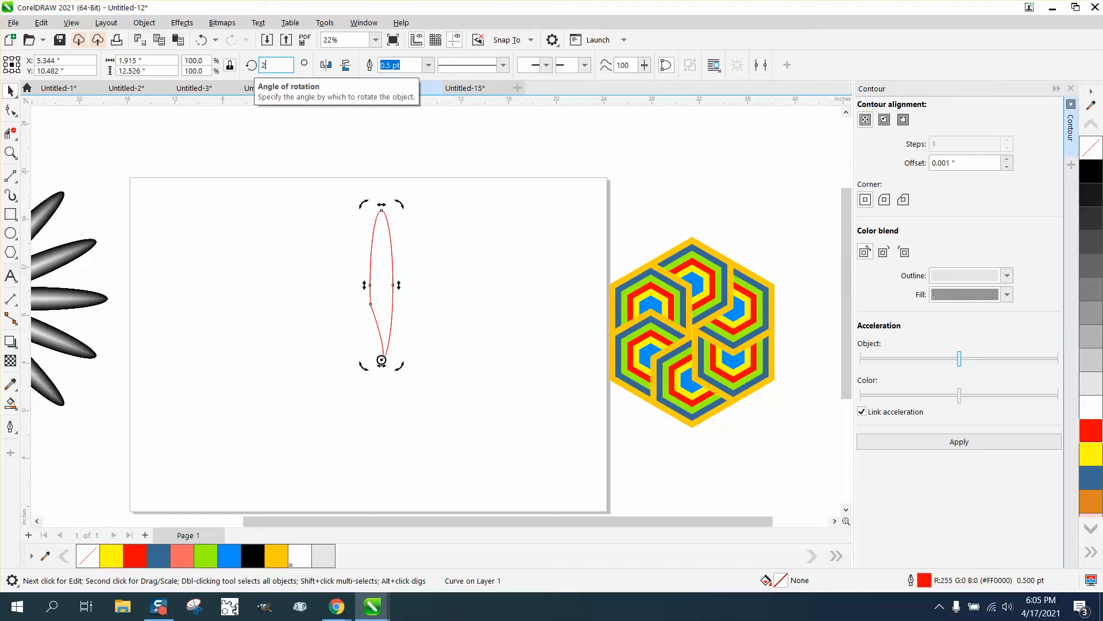
{"action": "type", "text": "2.5"}
{"action": "key", "text": "Return"}
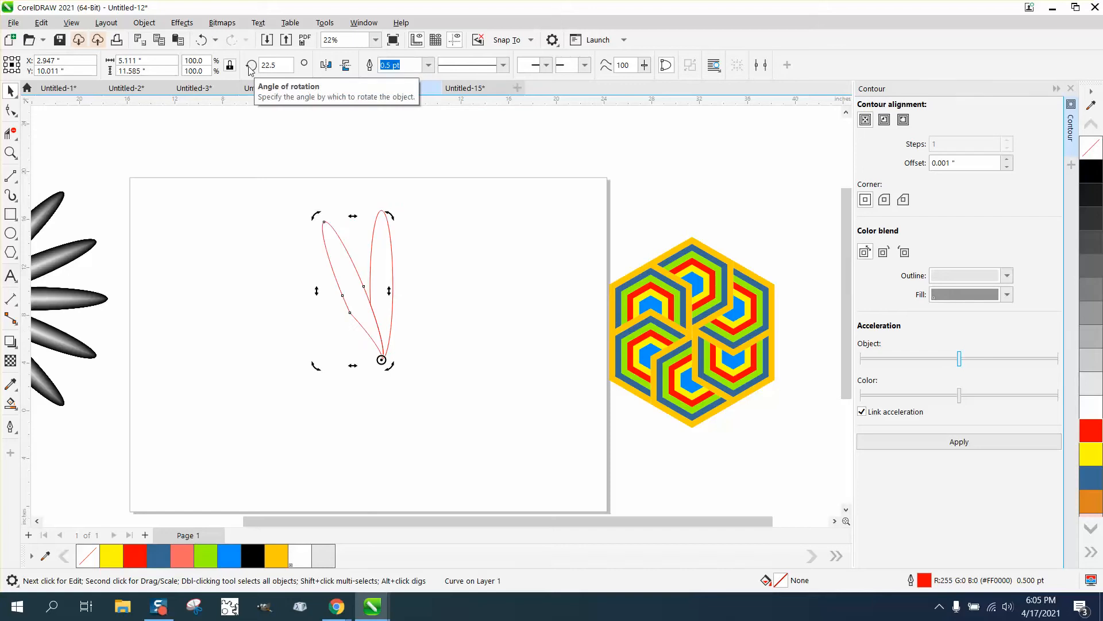
Repeat the 22.5-degree rotated duplication until the petals complete a full circle, and clear the selection
{"action": "key", "text": "ctrl+r"}
{"action": "key", "text": "ctrl+r"}
{"action": "key", "text": "ctrl+r"}
{"action": "key", "text": "ctrl+r"}
{"action": "key", "text": "ctrl+r"}
{"action": "key", "text": "ctrl+r"}
{"action": "key", "text": "ctrl+r"}
{"action": "key", "text": "ctrl+r"}
{"action": "key", "text": "ctrl+r"}
{"action": "key", "text": "ctrl+r"}
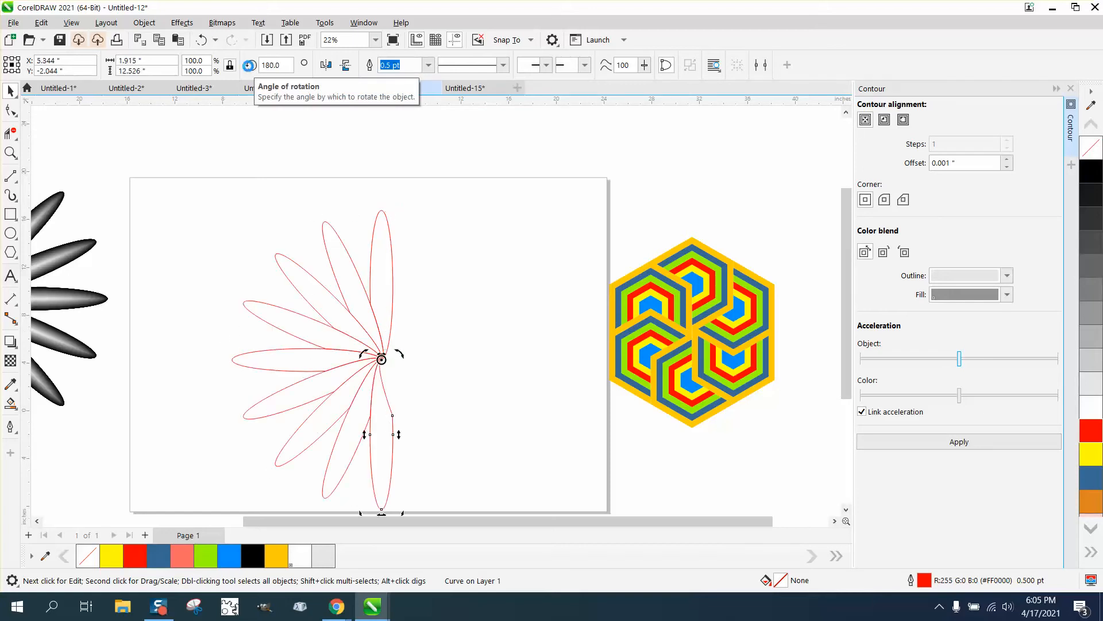
{"action": "key", "text": "ctrl+r"}
{"action": "key", "text": "ctrl+r"}
{"action": "key", "text": "ctrl+r"}
{"action": "key", "text": "ctrl+r"}
{"action": "key", "text": "ctrl+r"}
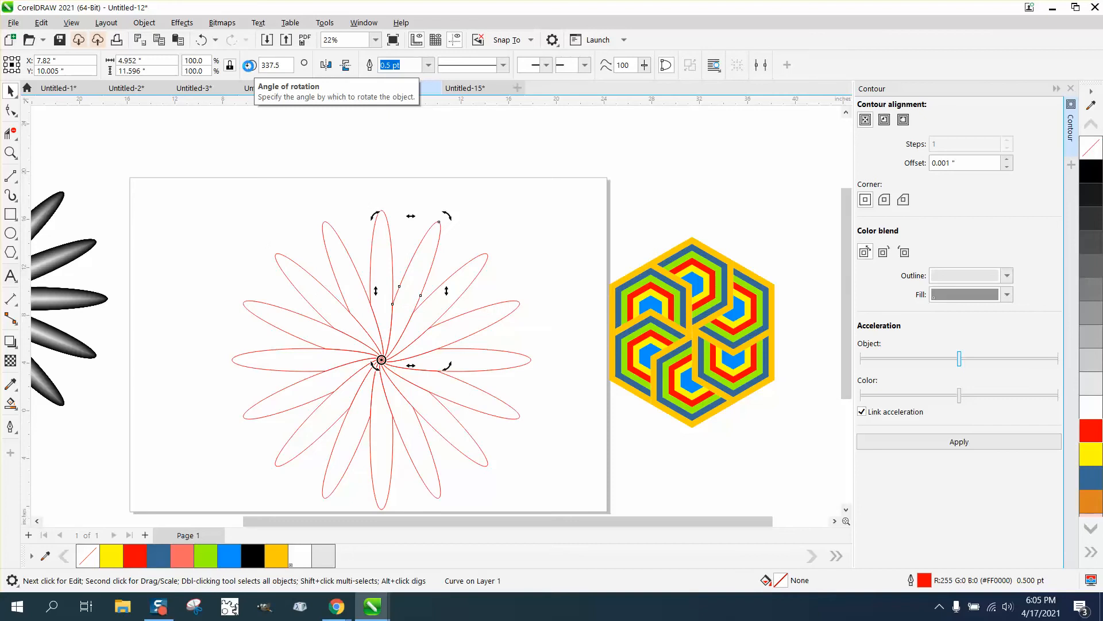
{"action": "left_click", "coordinate": [463, 159]}
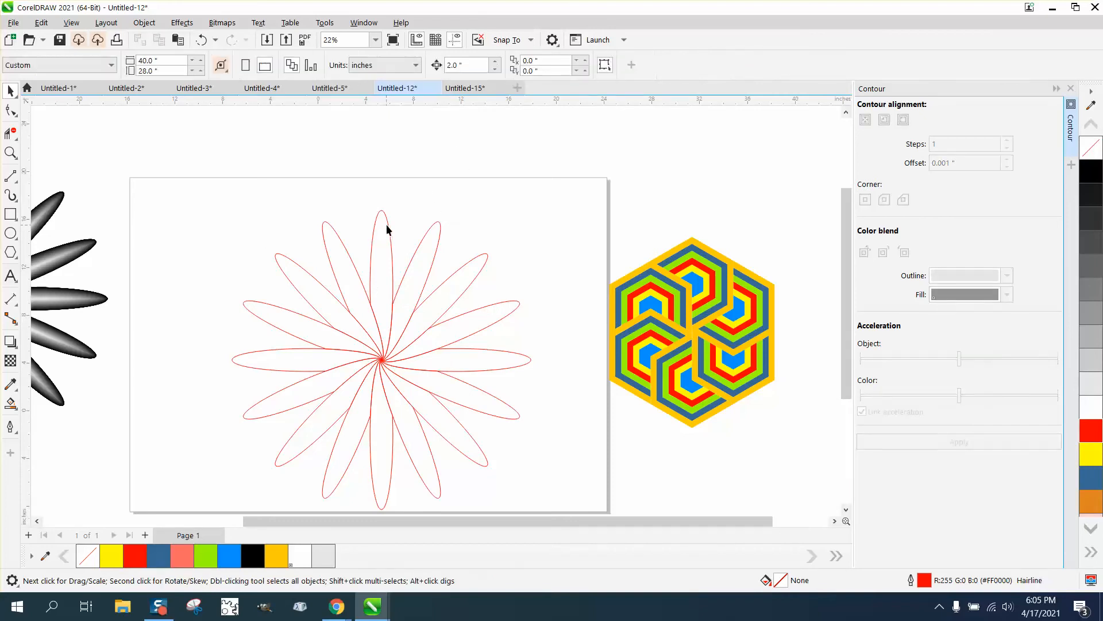
Set the contour outline color to yellow, testing the contour on the upright top petal and undoing it
{"action": "left_click", "coordinate": [387, 225]}
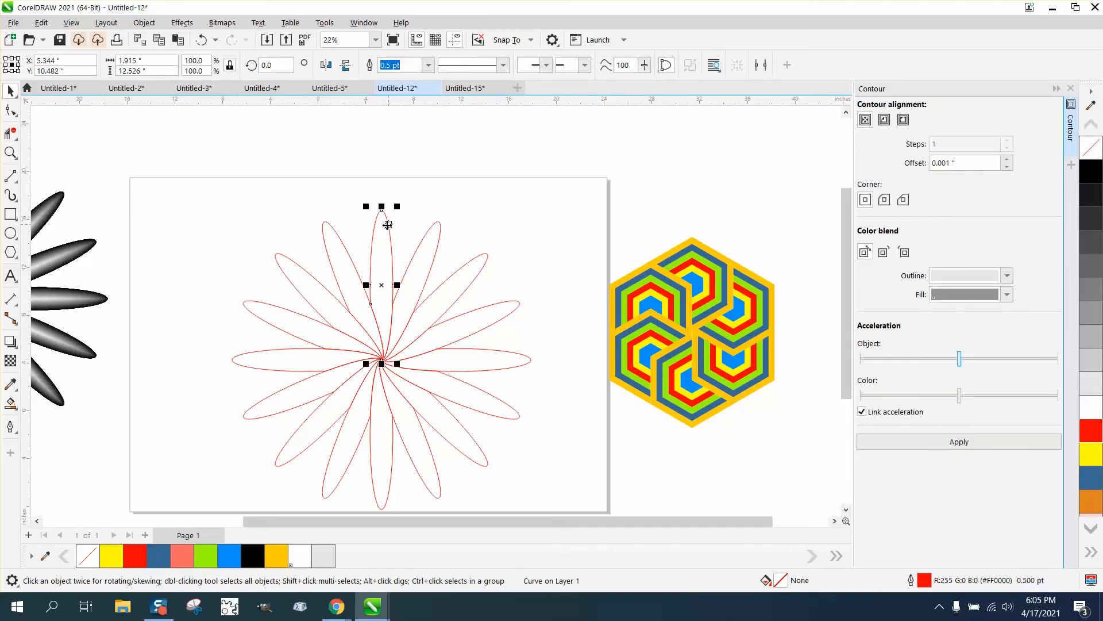
{"action": "left_click", "coordinate": [1006, 277]}
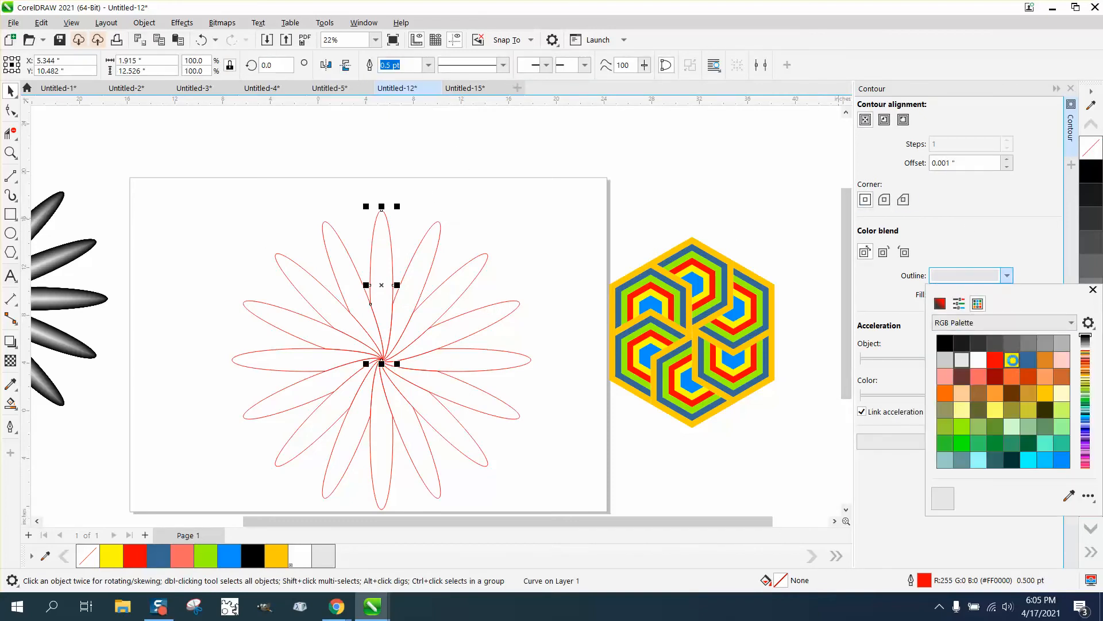
{"action": "left_click", "coordinate": [1016, 364]}
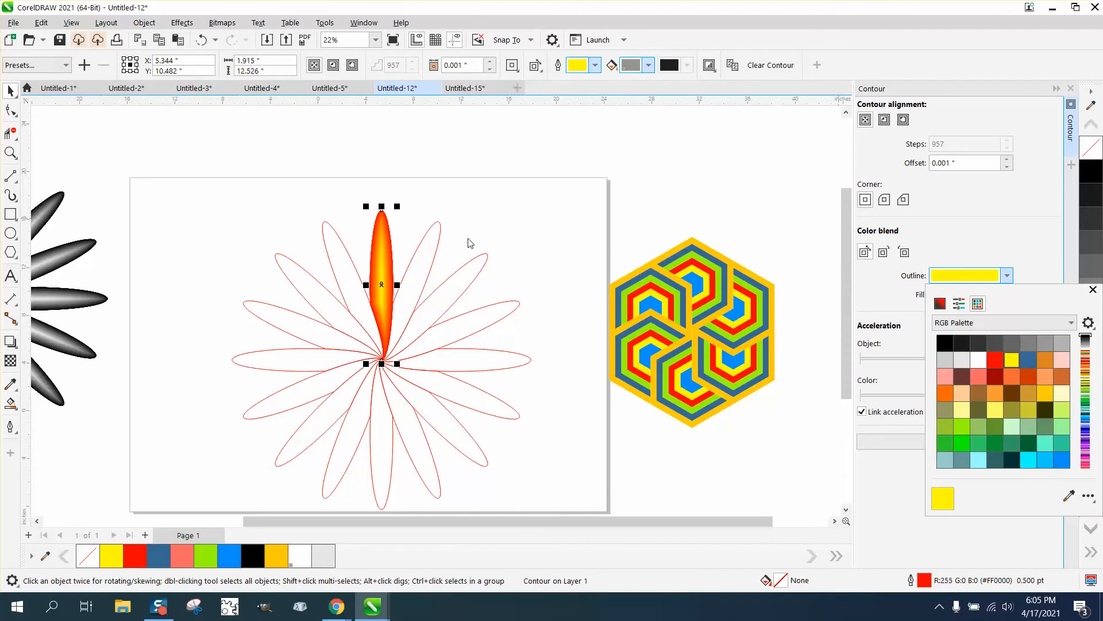
{"action": "left_click", "coordinate": [16, 93]}
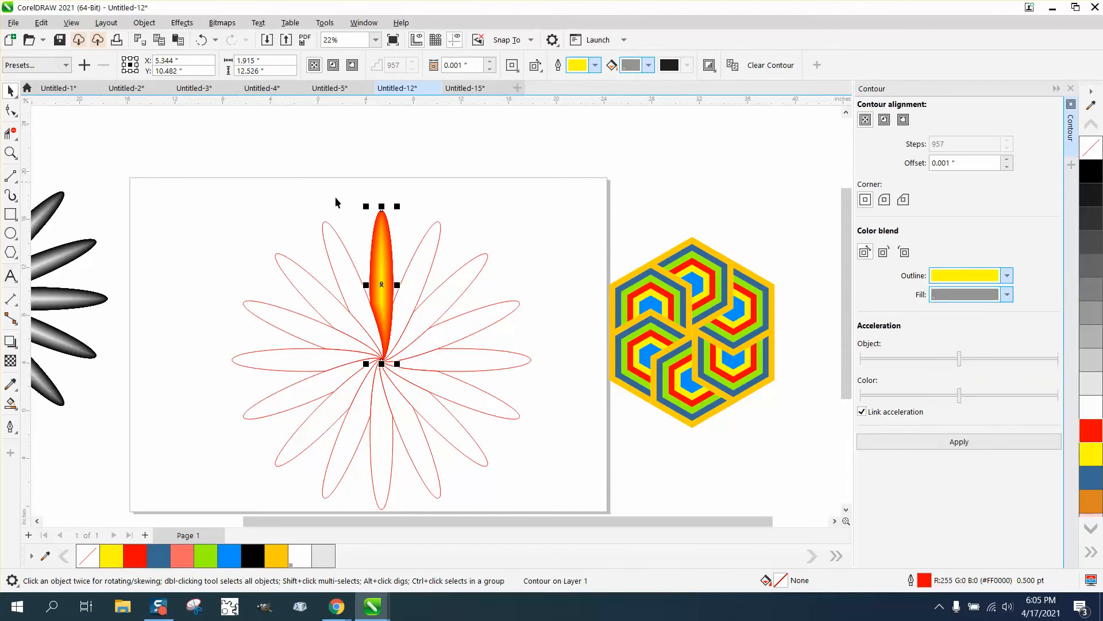
{"action": "left_click", "coordinate": [345, 257]}
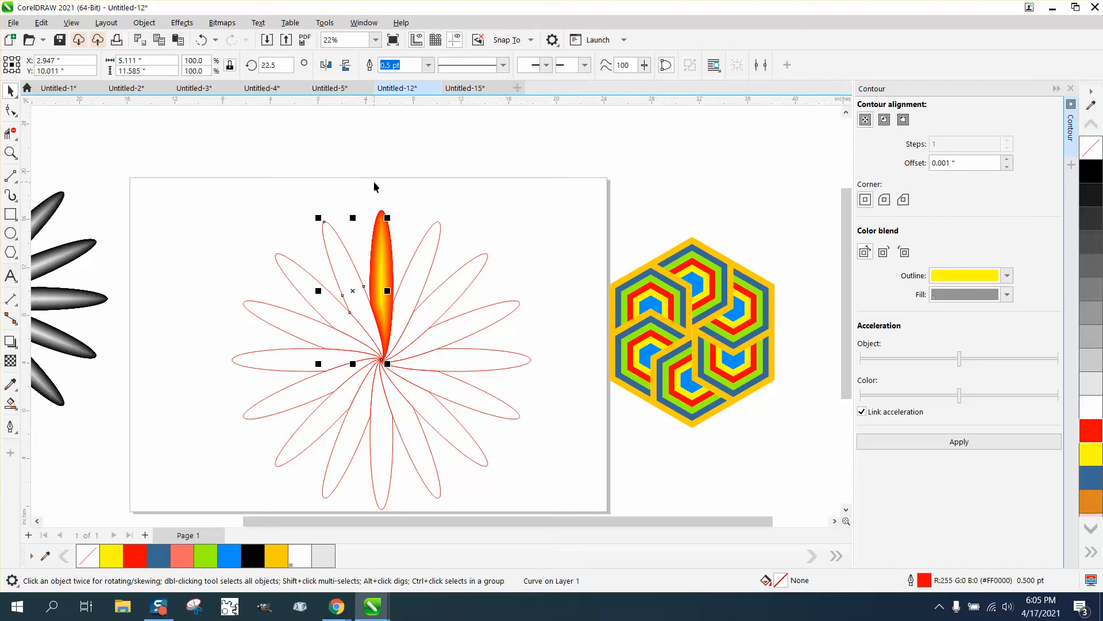
{"action": "left_click", "coordinate": [204, 44]}
Select the flower's petals, leaving out the bottom one, and group these 15 objects
{"action": "left_click_drag", "start_coordinate": [211, 195], "coordinate": [562, 507]}
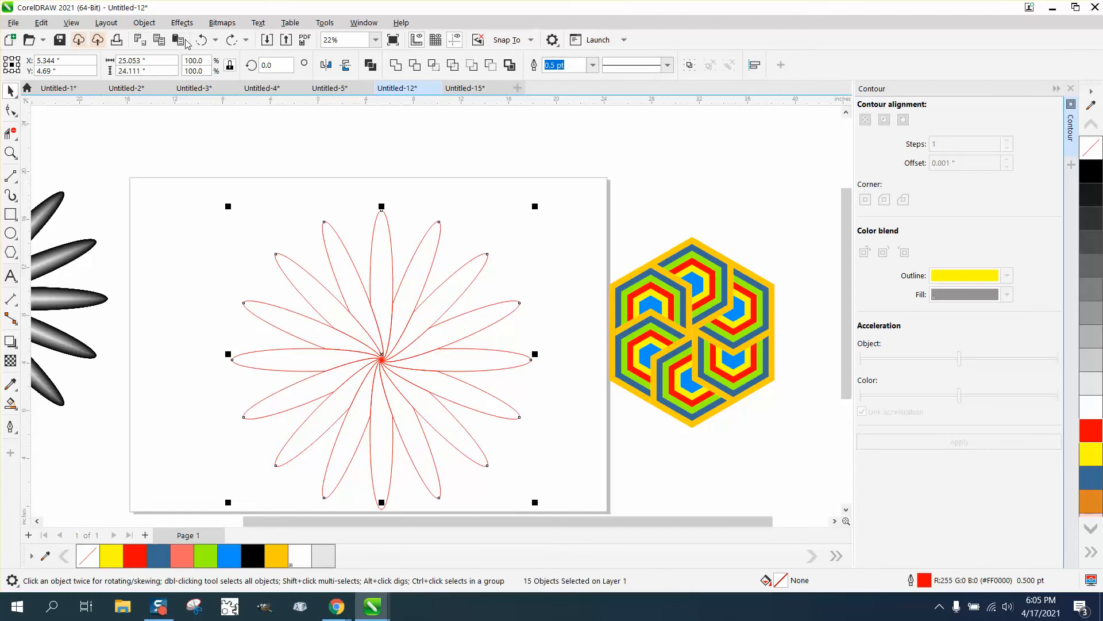
{"action": "left_click", "coordinate": [154, 24]}
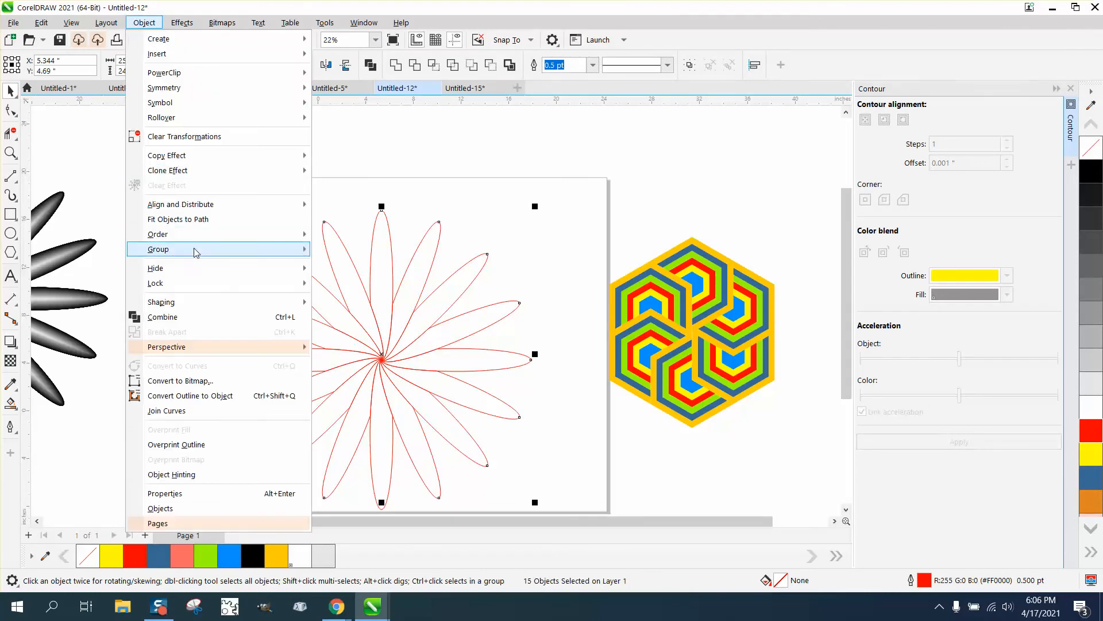
{"action": "mouse_move", "coordinate": [196, 252]}
{"action": "left_click", "coordinate": [339, 250]}
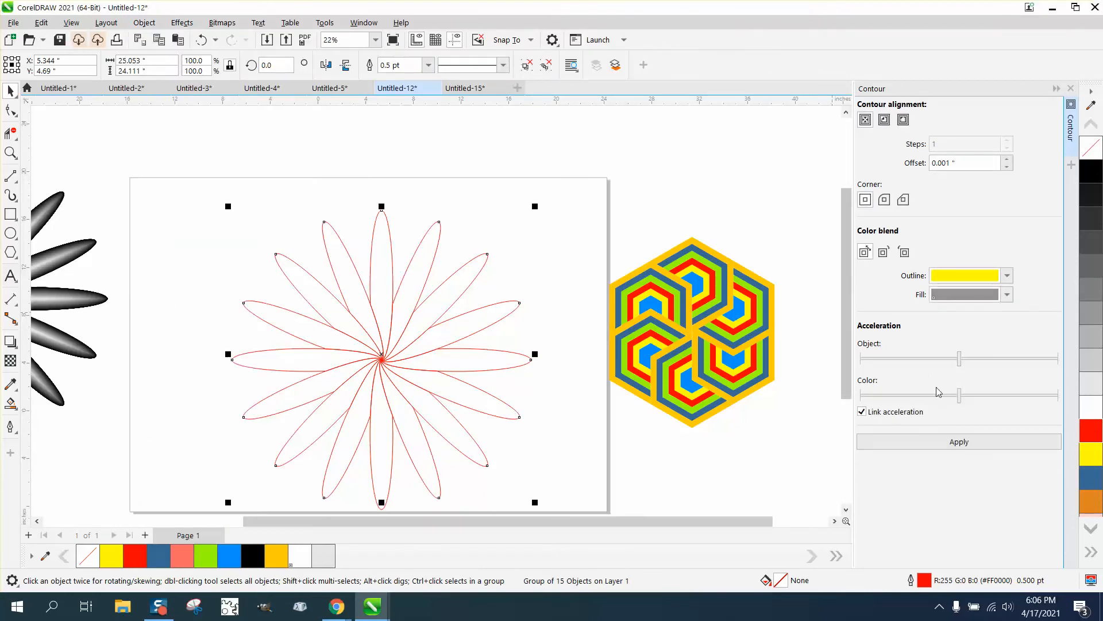
Try the yellow contour on the petal group, undo it and clear the selection
{"action": "left_click", "coordinate": [961, 441]}
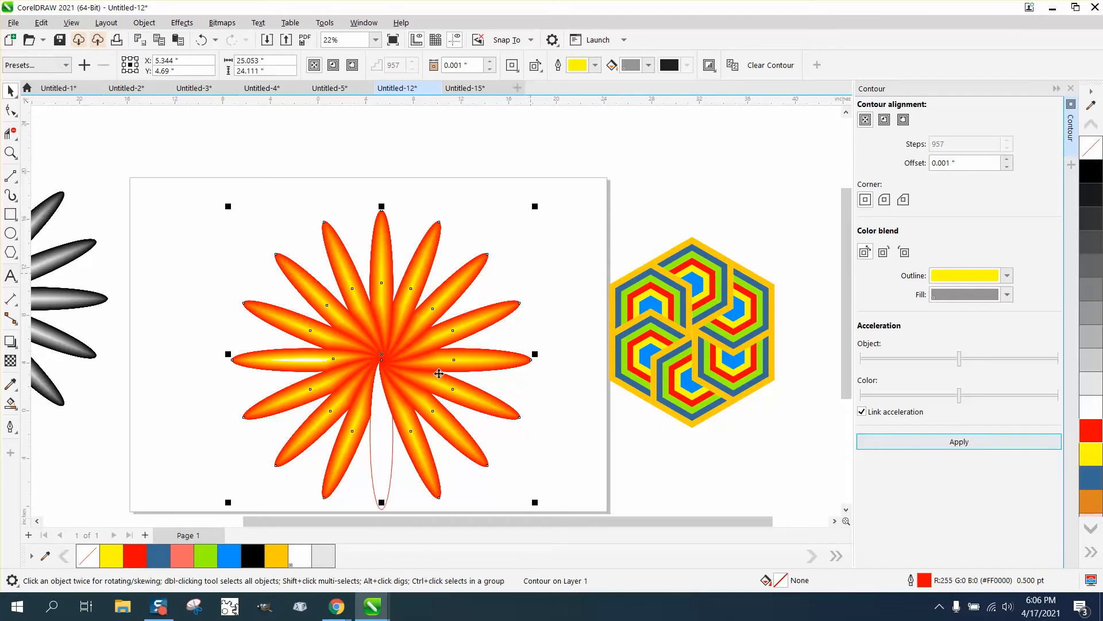
{"action": "left_click", "coordinate": [201, 39]}
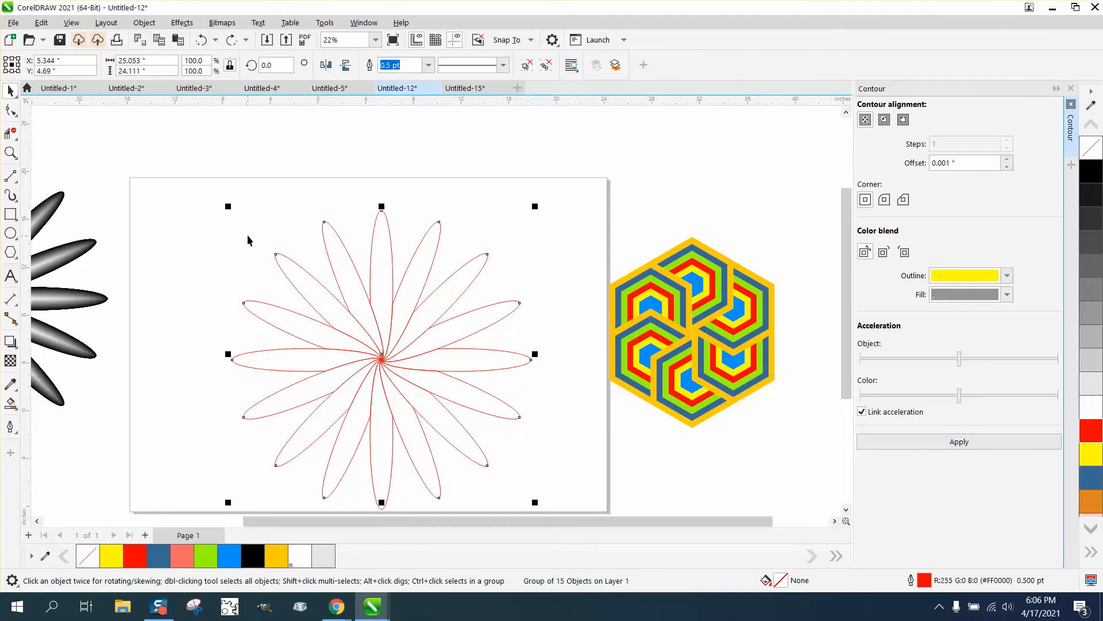
{"action": "left_click", "coordinate": [239, 222]}
{"action": "left_click_drag", "start_coordinate": [395, 477], "coordinate": [571, 533]}
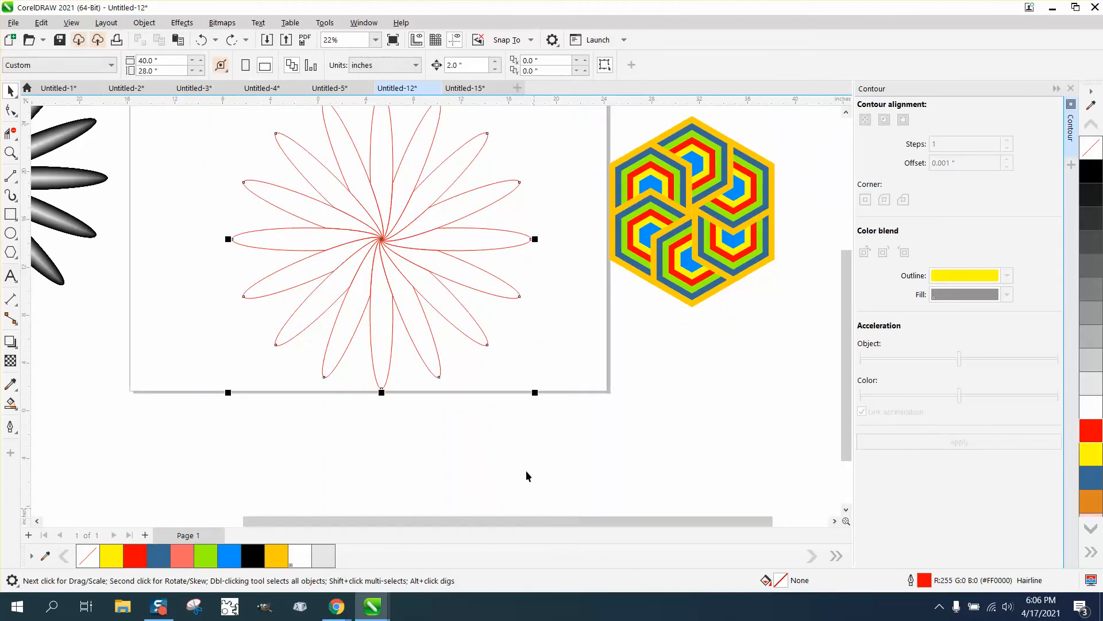
Ungroup the 15 petals, select the entire flower and group all 16 petals together
{"action": "left_click", "coordinate": [145, 22]}
{"action": "mouse_move", "coordinate": [185, 259]}
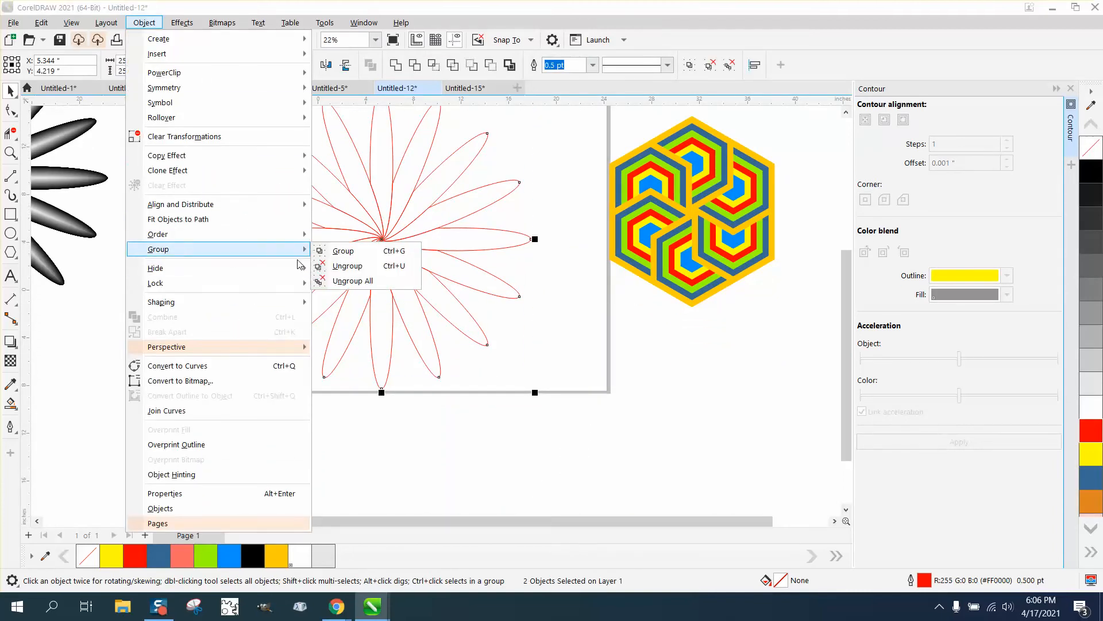
{"action": "left_click", "coordinate": [331, 268]}
{"action": "scroll", "coordinate": [457, 406], "scroll_direction": "down", "scroll_amount": 1}
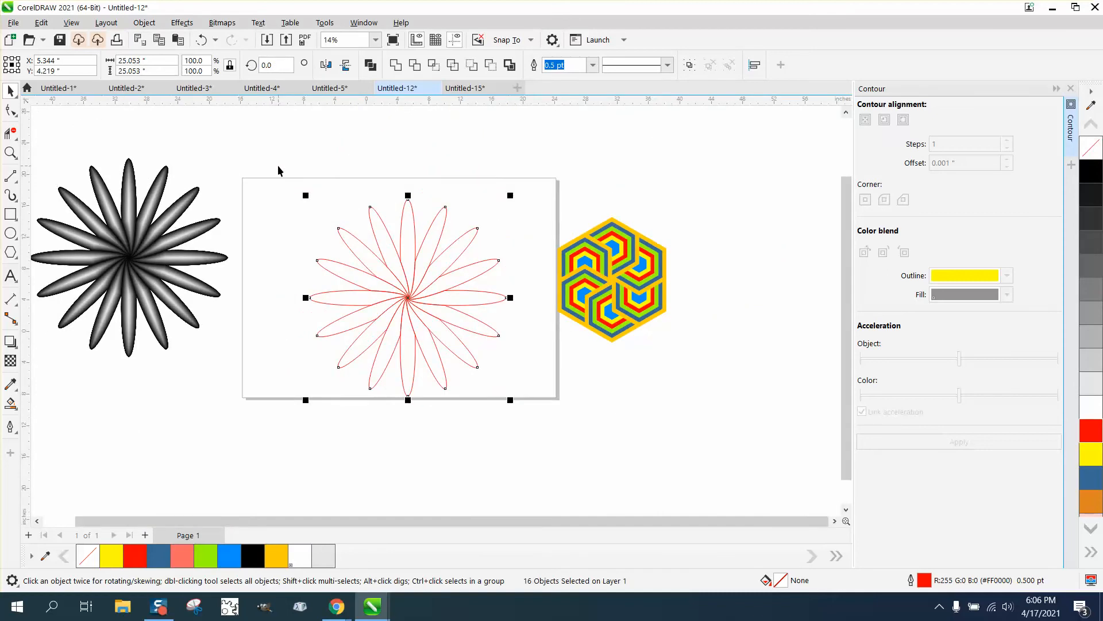
{"action": "left_click_drag", "start_coordinate": [278, 164], "coordinate": [532, 439]}
{"action": "left_click", "coordinate": [144, 22]}
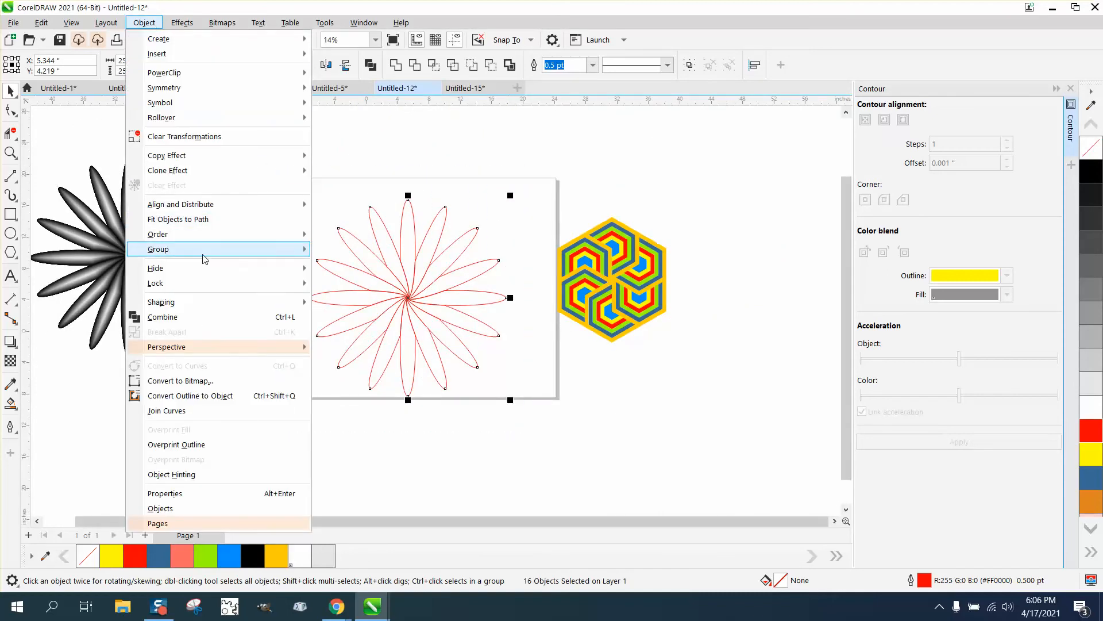
{"action": "mouse_move", "coordinate": [205, 259]}
{"action": "left_click", "coordinate": [344, 255]}
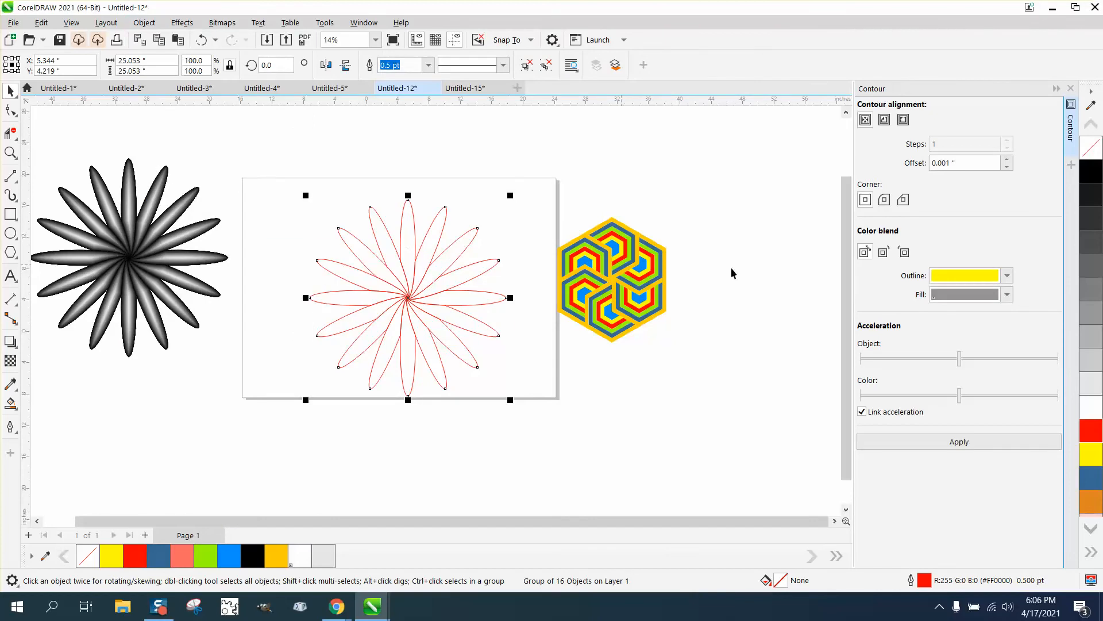
Try the yellow contour on the group of all 16 petals, inspect it up close and undo it
{"action": "left_click", "coordinate": [963, 442]}
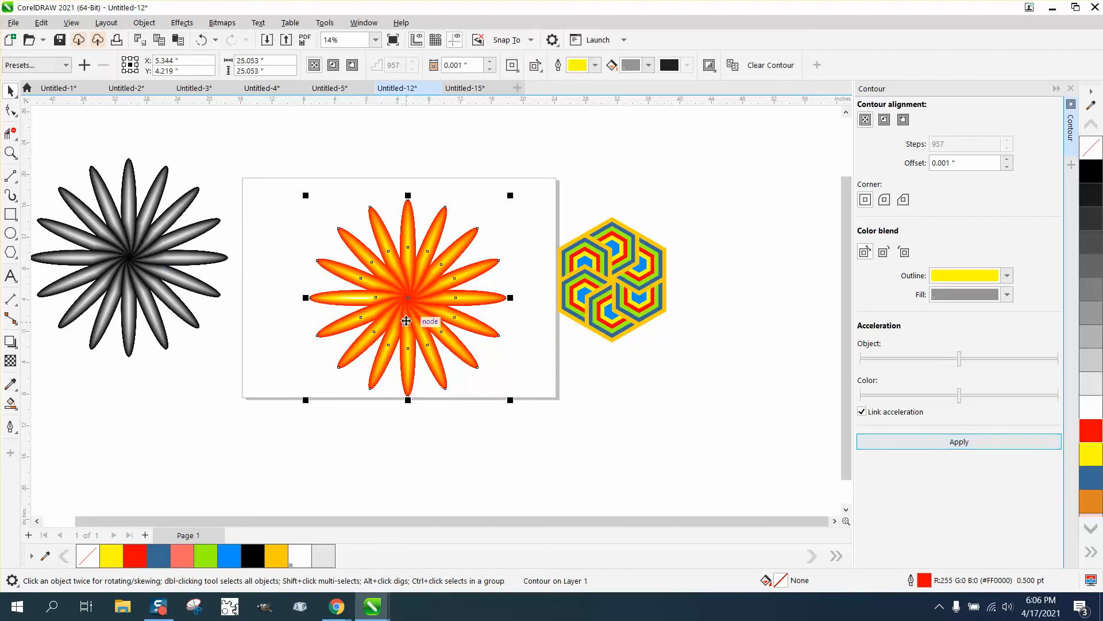
{"action": "left_click", "coordinate": [11, 153]}
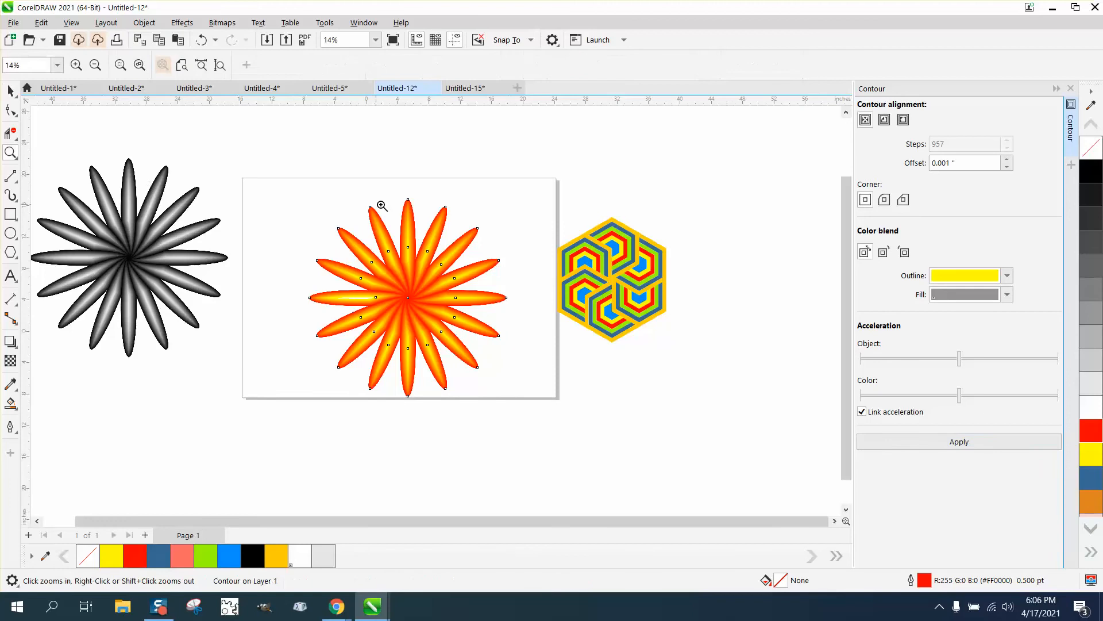
{"action": "left_click_drag", "start_coordinate": [290, 185], "coordinate": [578, 405]}
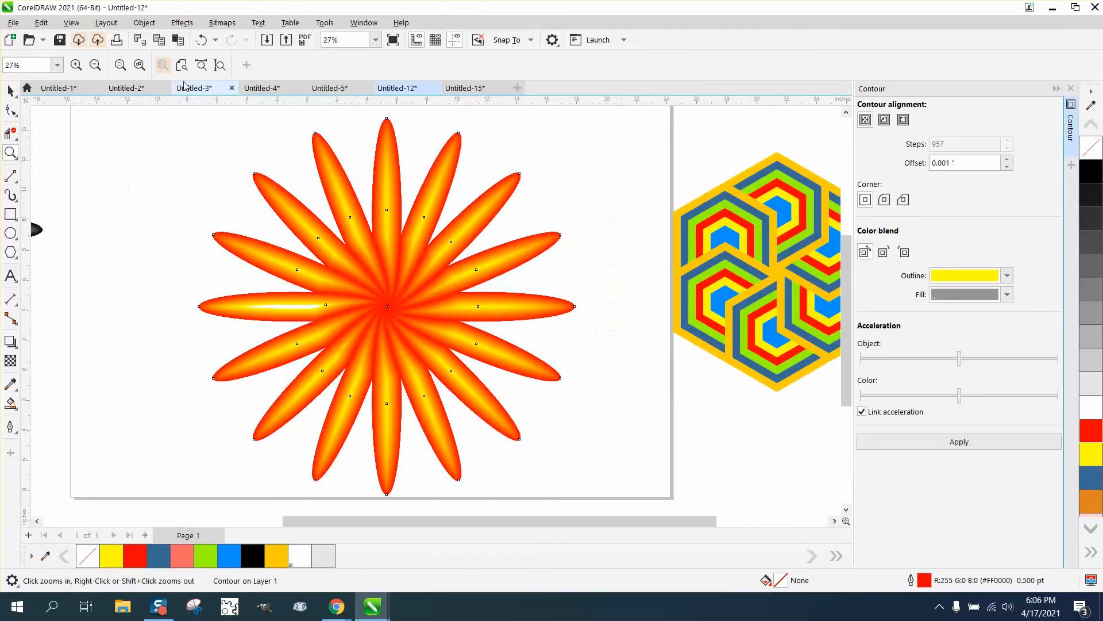
{"action": "left_click", "coordinate": [201, 40]}
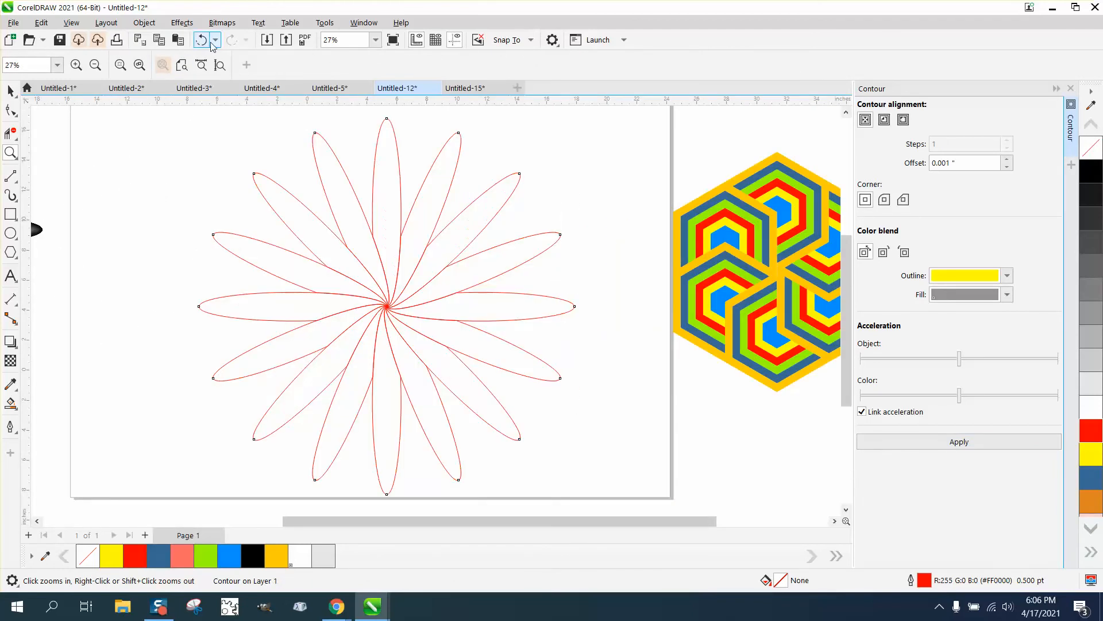
Set the contour outline color to green, testing the contour on the petal group and undoing it
{"action": "left_click", "coordinate": [1007, 277]}
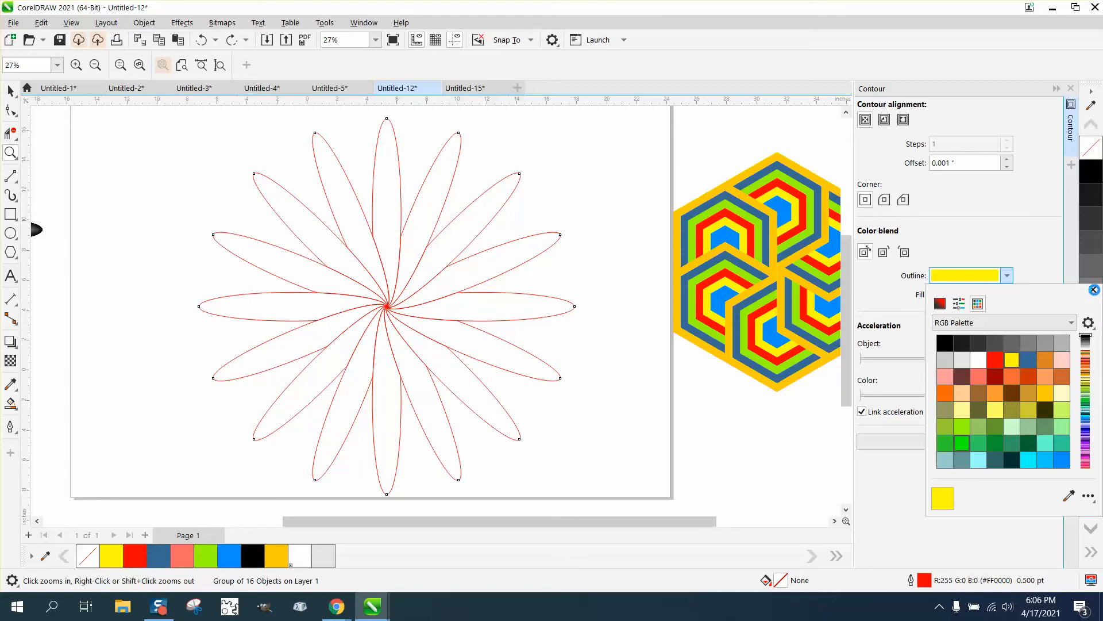
{"action": "left_click", "coordinate": [1094, 290]}
{"action": "left_click", "coordinate": [959, 442]}
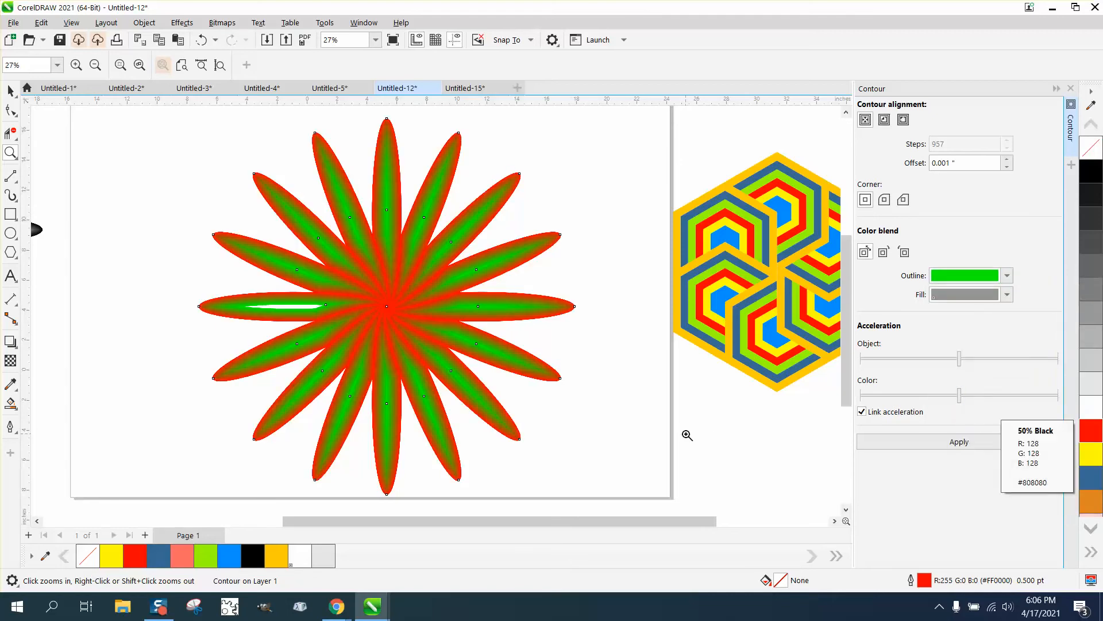
{"action": "left_click", "coordinate": [198, 42]}
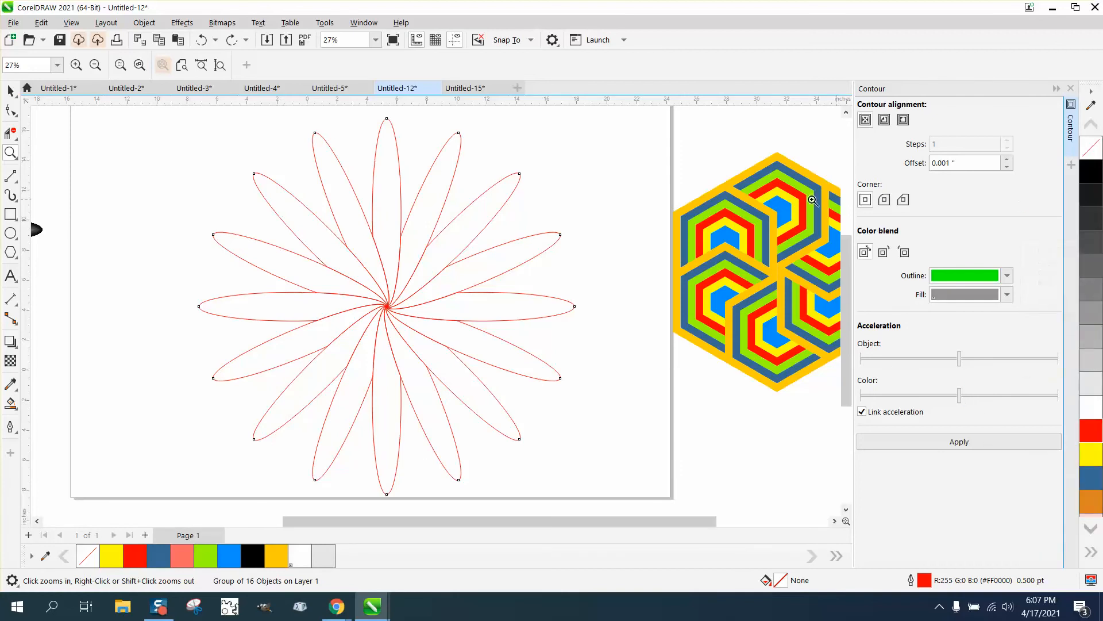
Give the petal group a yellow outline and apply the green contour to it
{"action": "scroll", "coordinate": [555, 216], "scroll_direction": "down", "scroll_amount": 1}
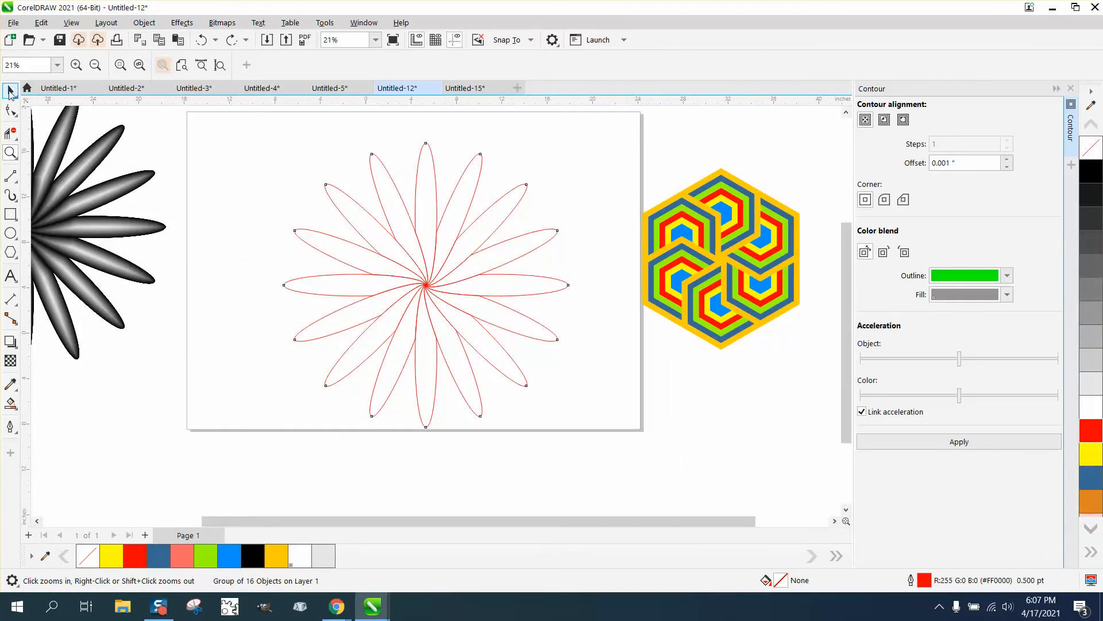
{"action": "left_click", "coordinate": [10, 90]}
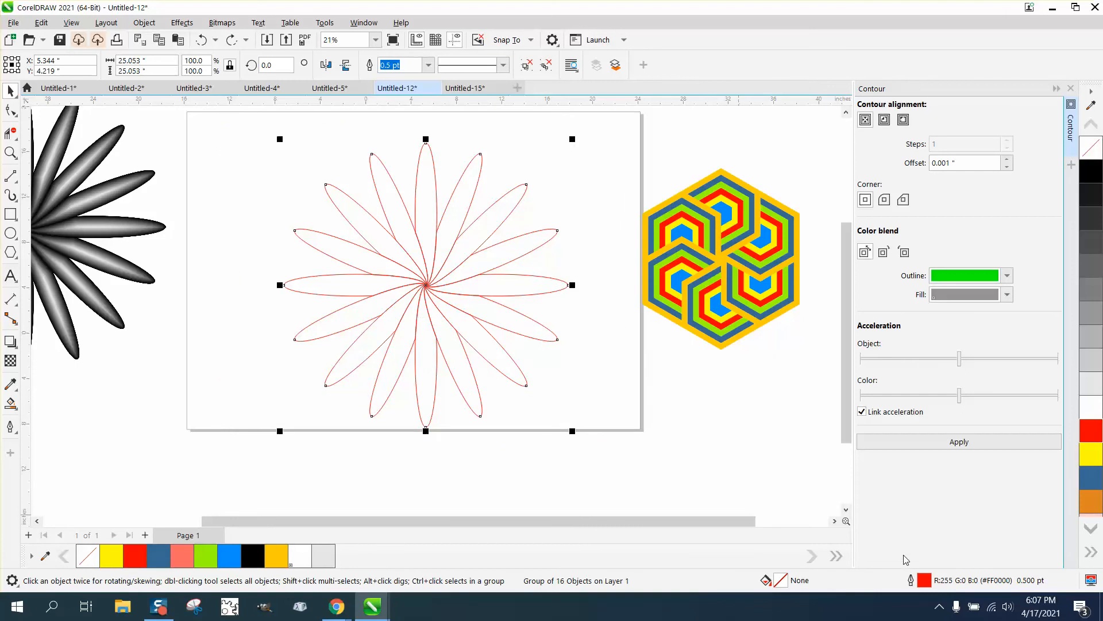
{"action": "right_click", "coordinate": [1095, 464]}
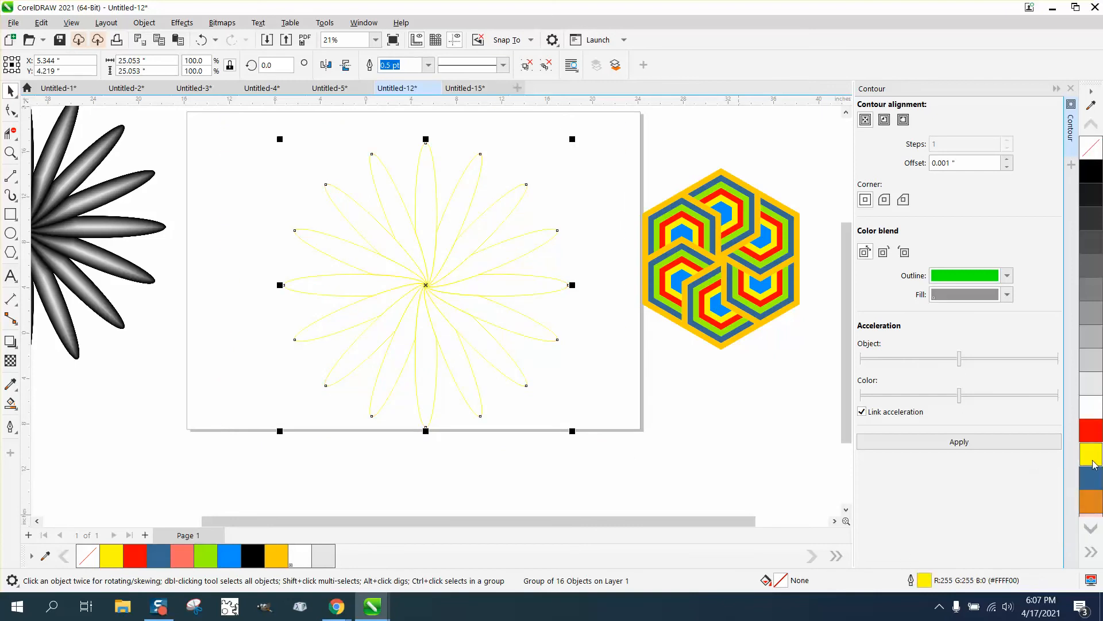
{"action": "left_click", "coordinate": [976, 444]}
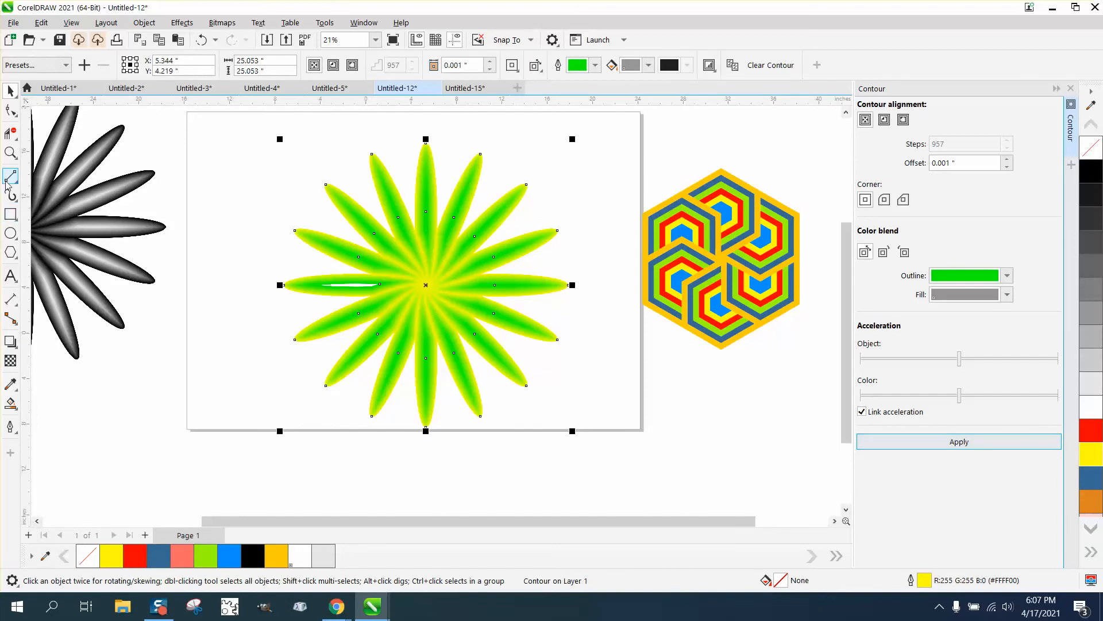
Inspect the contoured flower up close, then undo the contour, the yellow outline and the groupings until the petals are separate objects
{"action": "left_click", "coordinate": [11, 152]}
{"action": "left_click", "coordinate": [347, 287]}
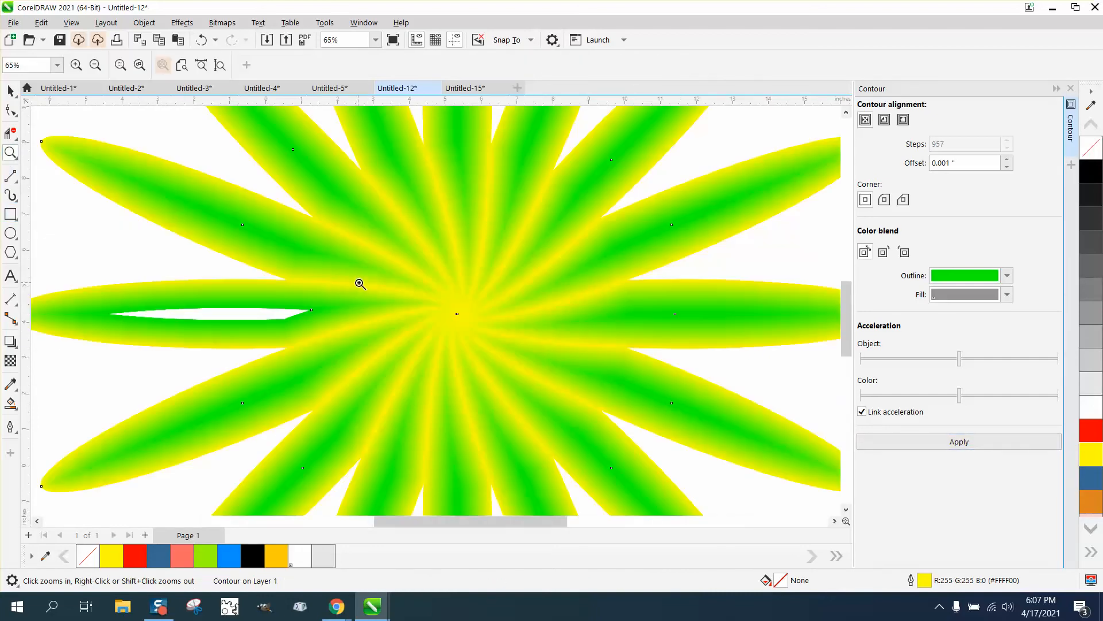
{"action": "key", "text": "space"}
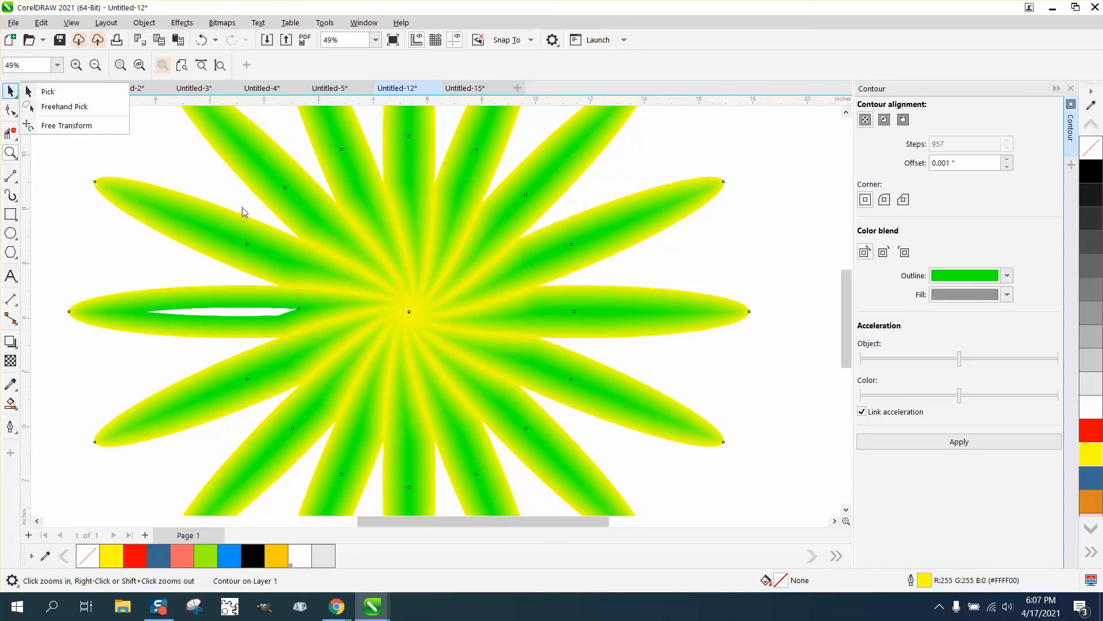
{"action": "scroll", "coordinate": [492, 347], "scroll_direction": "down", "scroll_amount": 2}
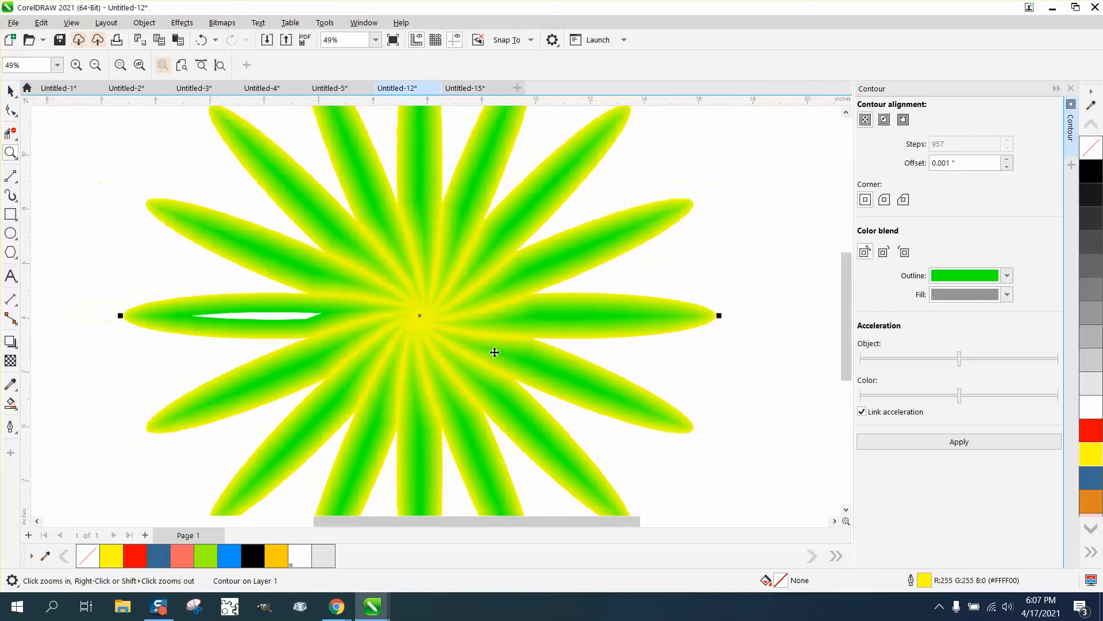
{"action": "key", "text": "shift+F4"}
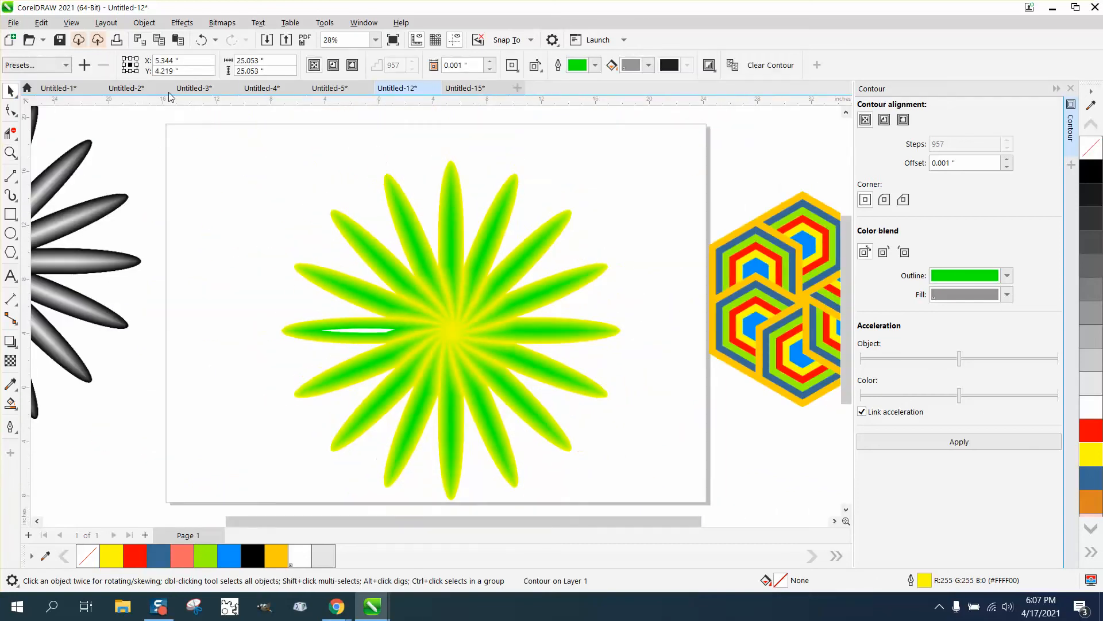
{"action": "key", "text": "space"}
{"action": "left_click", "coordinate": [202, 40]}
{"action": "left_click", "coordinate": [201, 42]}
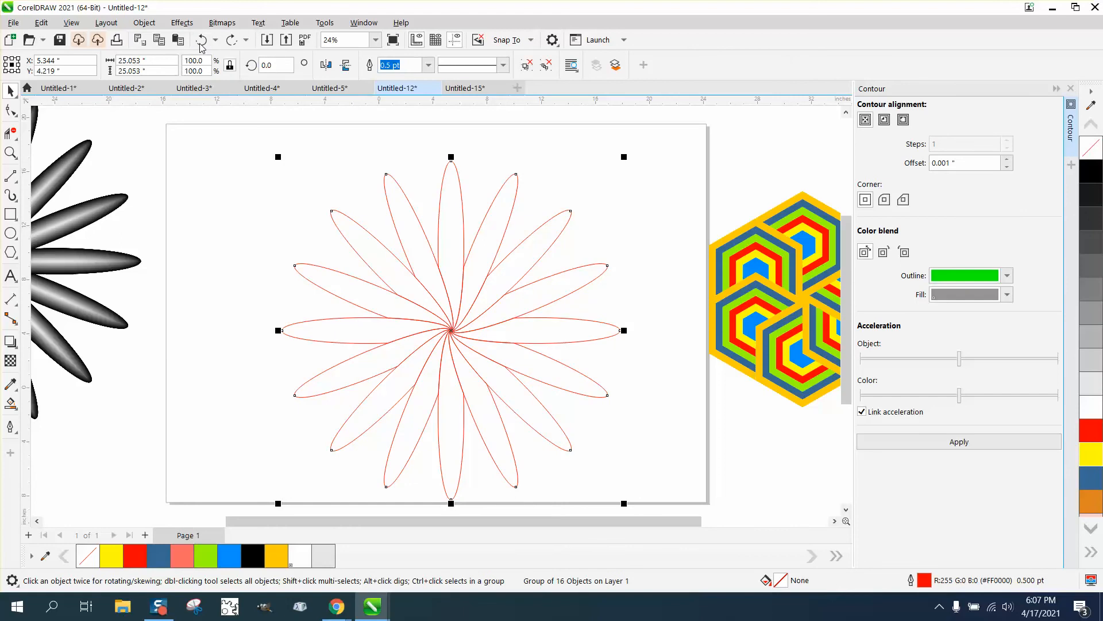
{"action": "left_click", "coordinate": [201, 41]}
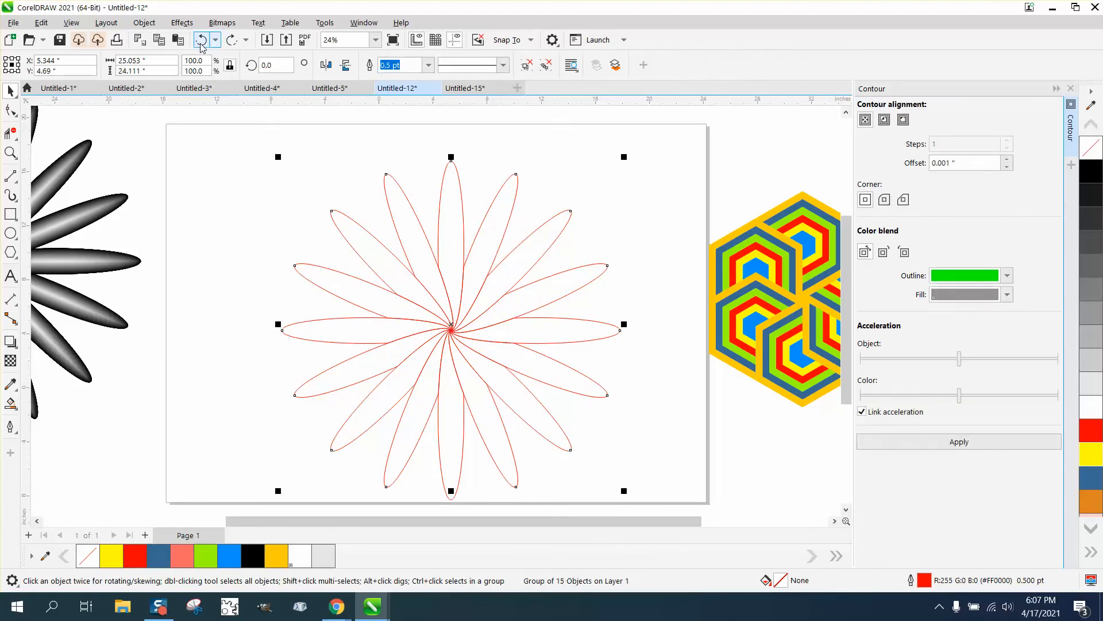
{"action": "left_click", "coordinate": [201, 41]}
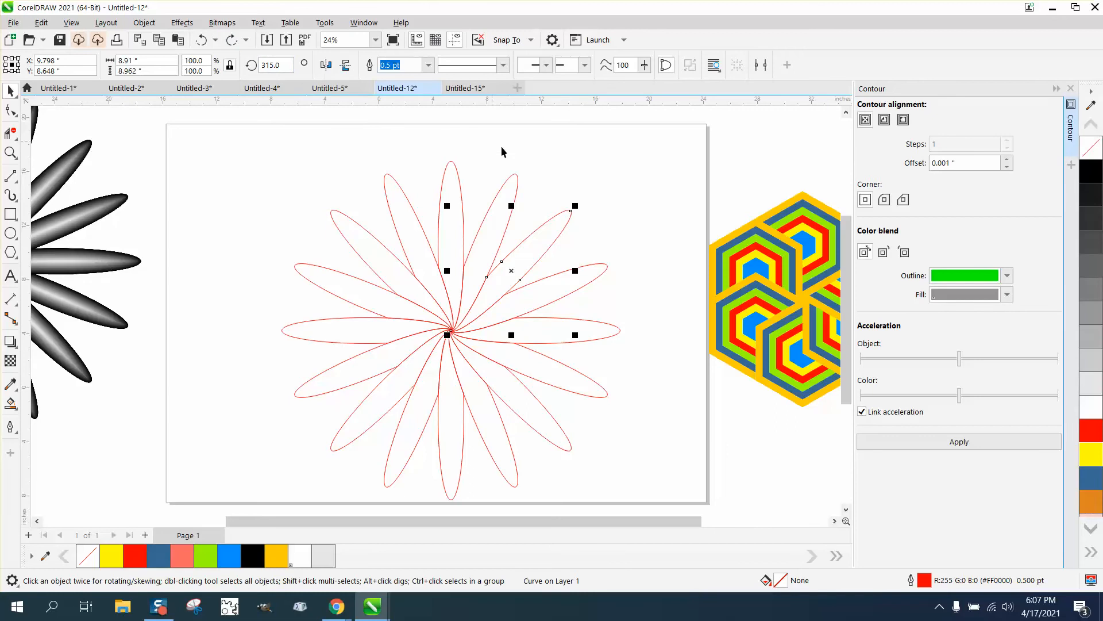
Select the upright top petal, trying a blue fill and the green contour on it and undoing each
{"action": "left_click", "coordinate": [475, 178]}
{"action": "left_click", "coordinate": [458, 180]}
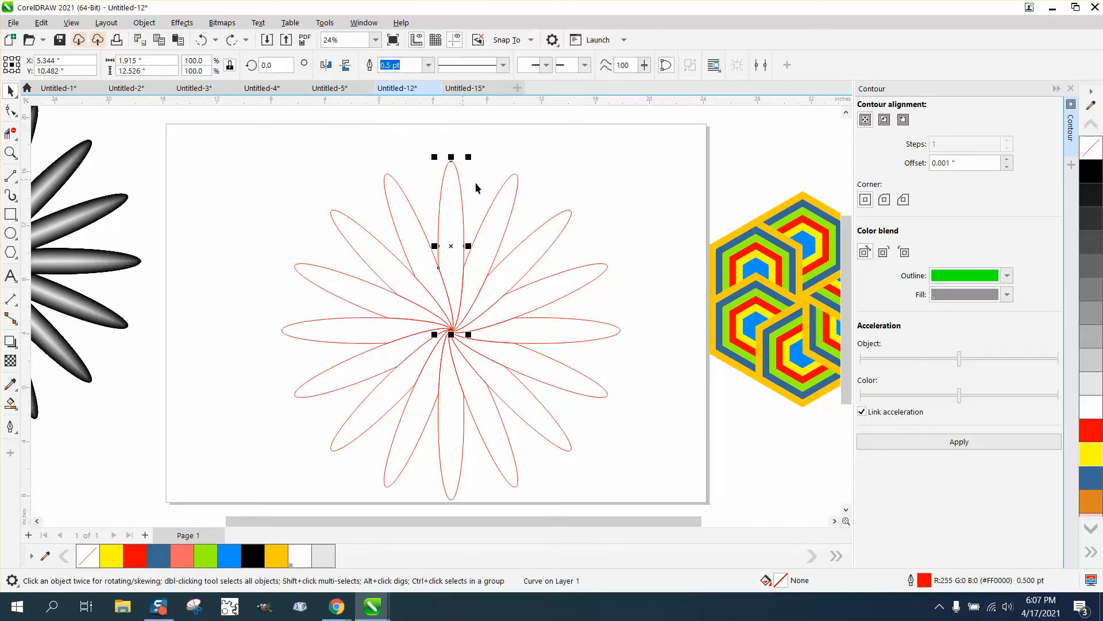
{"action": "left_click", "coordinate": [1092, 484]}
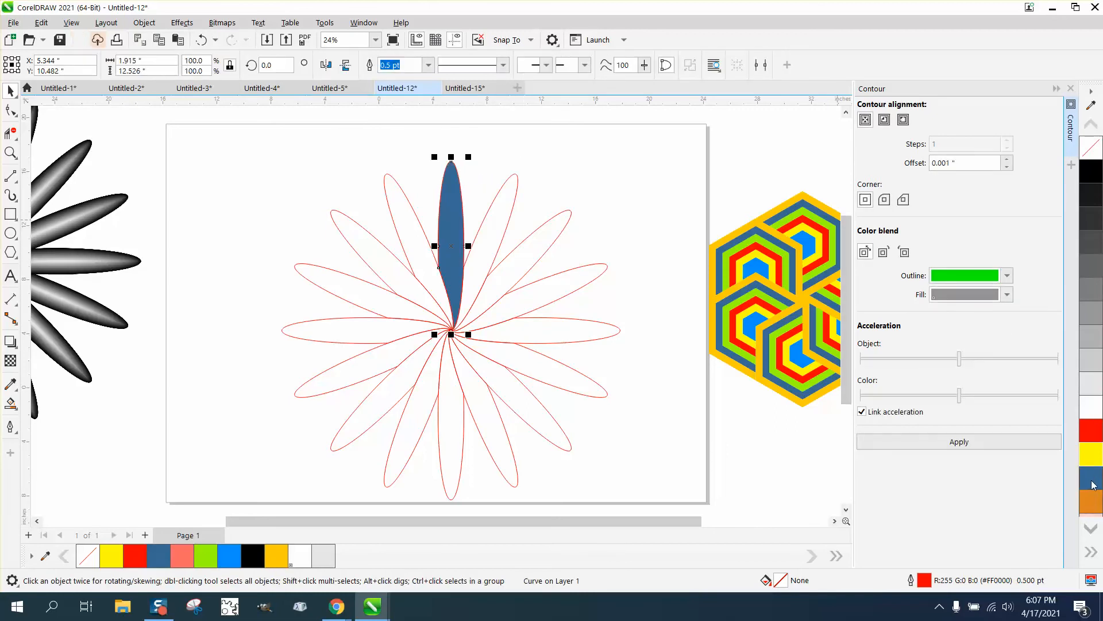
{"action": "left_click", "coordinate": [202, 39]}
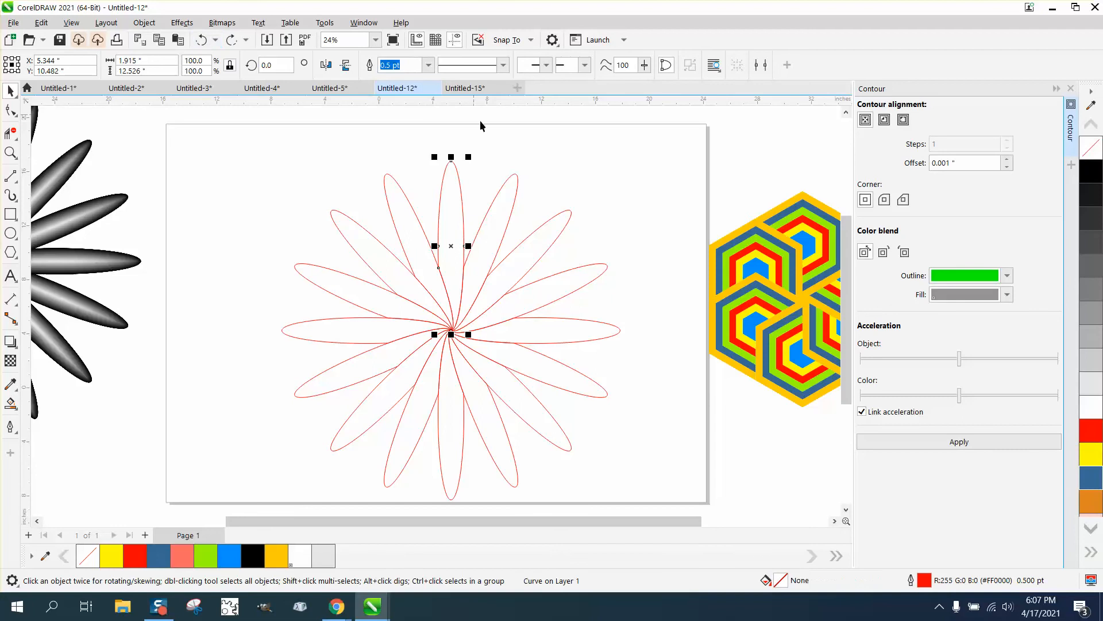
{"action": "left_click", "coordinate": [980, 443]}
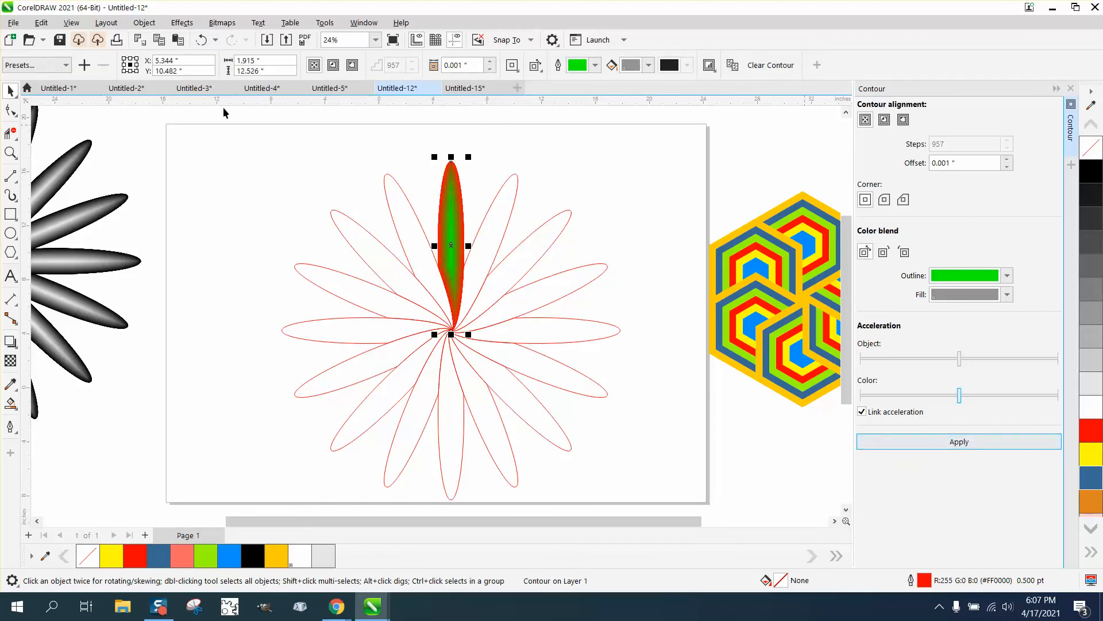
{"action": "left_click", "coordinate": [202, 40]}
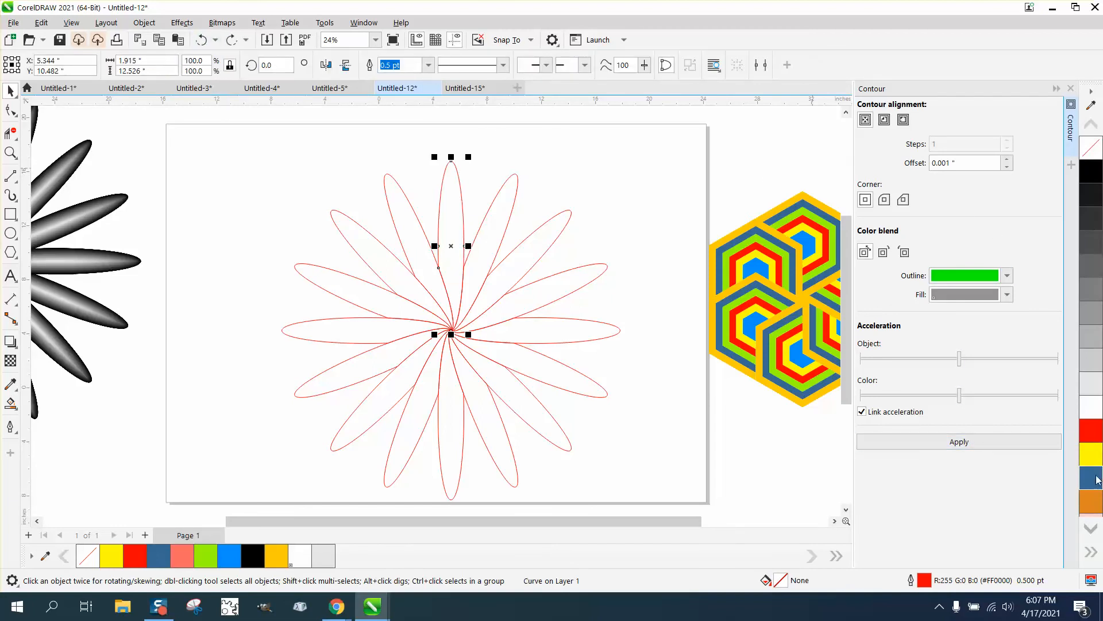
Color the top petal's outline bright blue (#0092FF), undoing a light blue fill, and apply the green contour to the petal
{"action": "left_click", "coordinate": [1091, 528]}
{"action": "left_click", "coordinate": [1091, 528]}
{"action": "left_click", "coordinate": [1092, 528]}
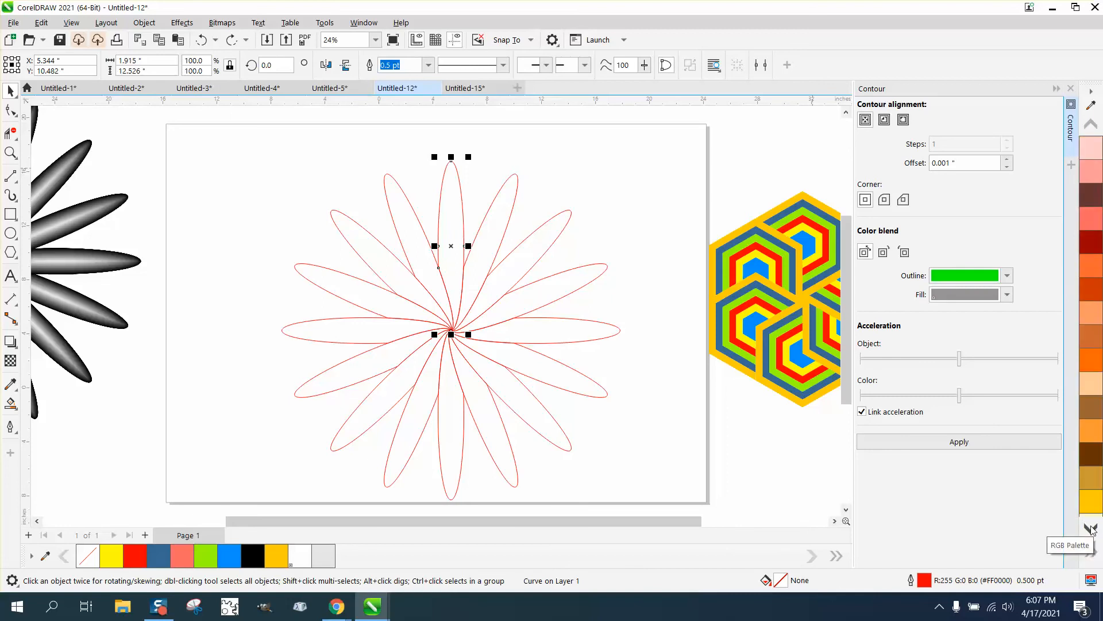
{"action": "left_click", "coordinate": [1091, 528]}
{"action": "left_click", "coordinate": [1091, 527]}
{"action": "left_click", "coordinate": [1091, 527]}
{"action": "left_click", "coordinate": [1092, 528]}
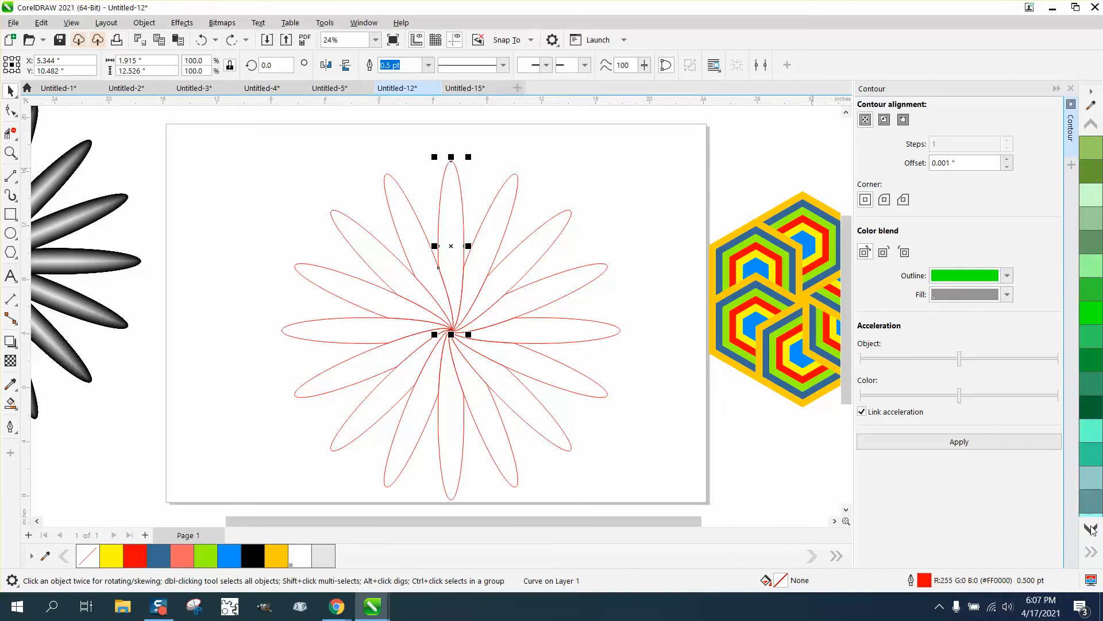
{"action": "left_click", "coordinate": [1091, 527]}
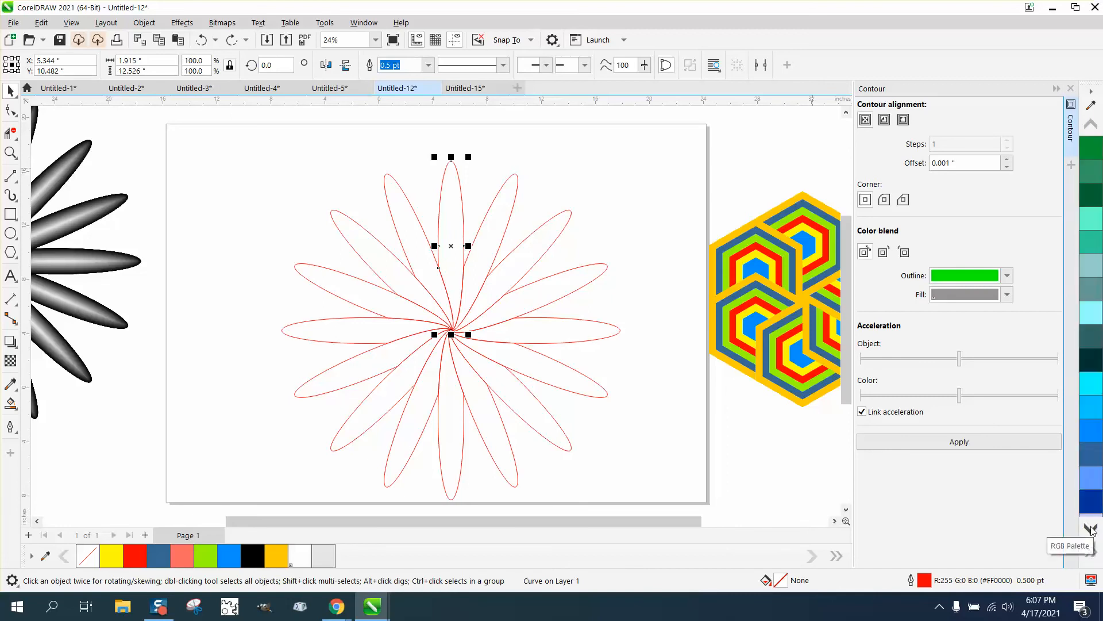
{"action": "left_click", "coordinate": [1093, 476]}
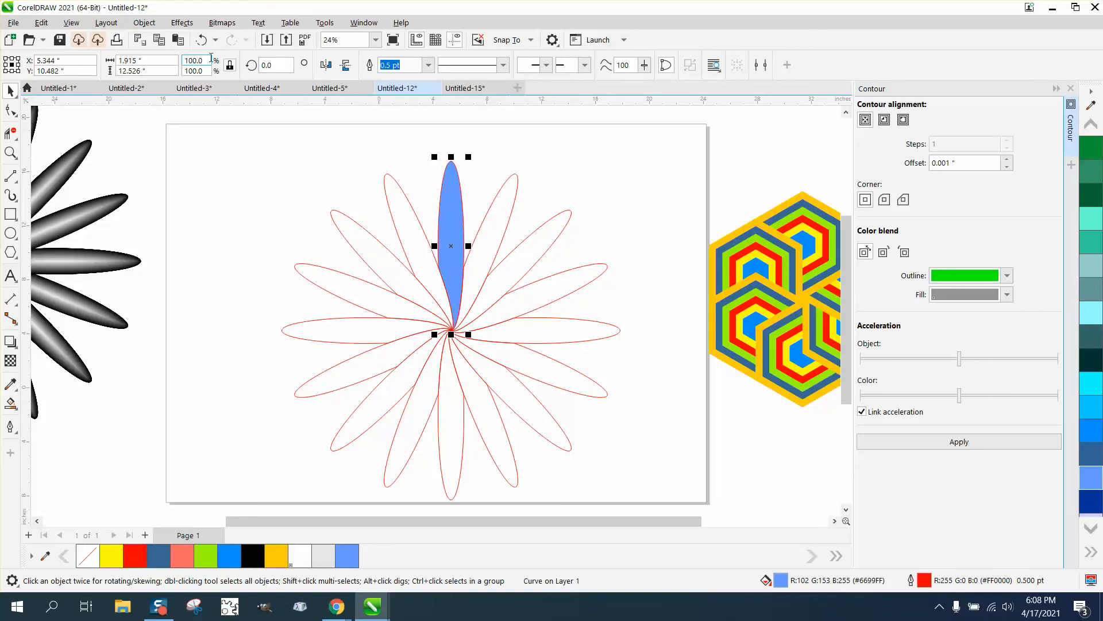
{"action": "left_click", "coordinate": [202, 40]}
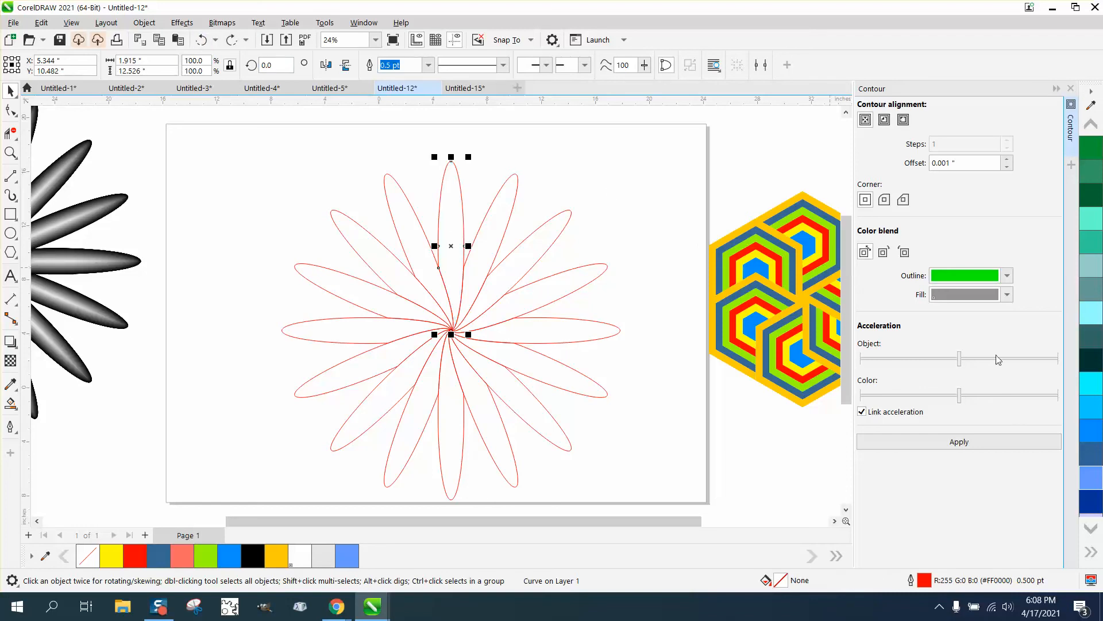
{"action": "right_click", "coordinate": [1098, 430]}
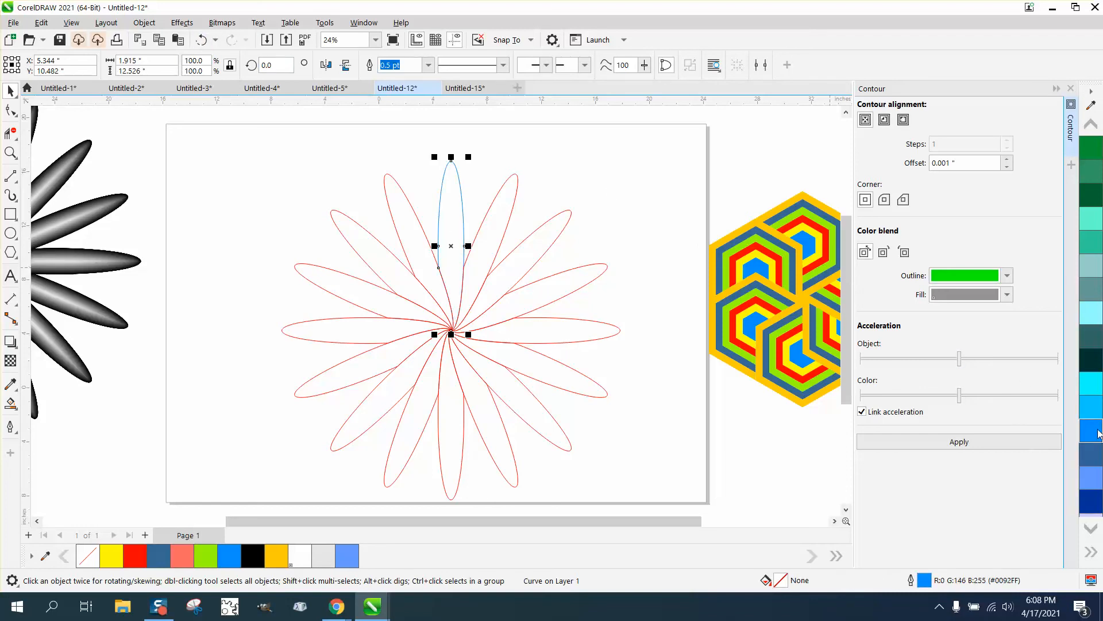
{"action": "left_click", "coordinate": [964, 442]}
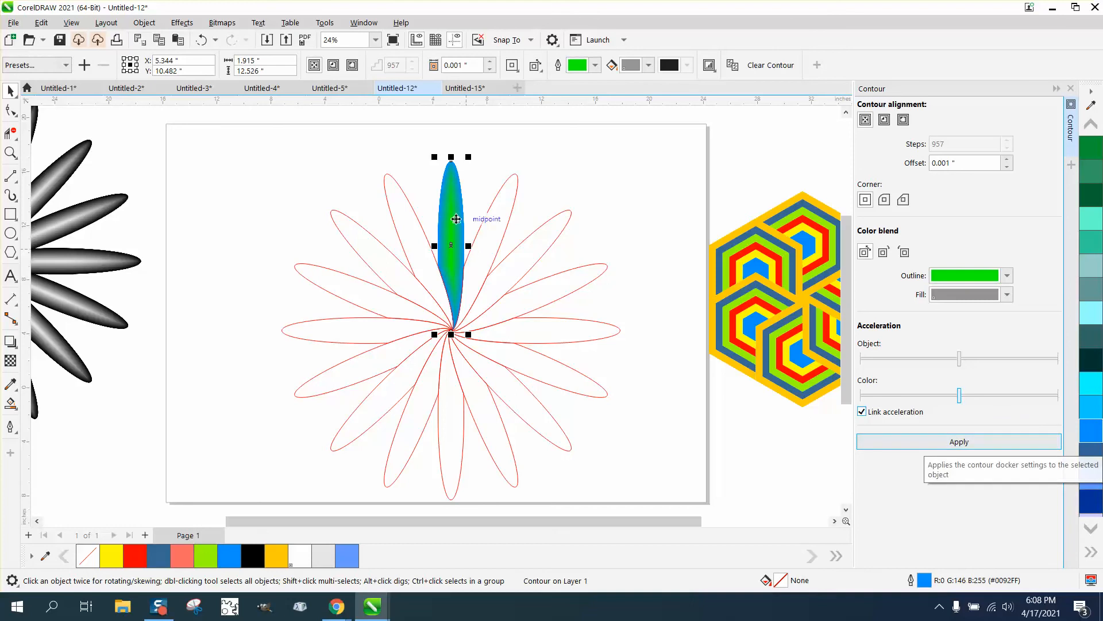
Try the green contour on the red-outlined petal just left of the top one, then undo it
{"action": "left_click", "coordinate": [414, 214]}
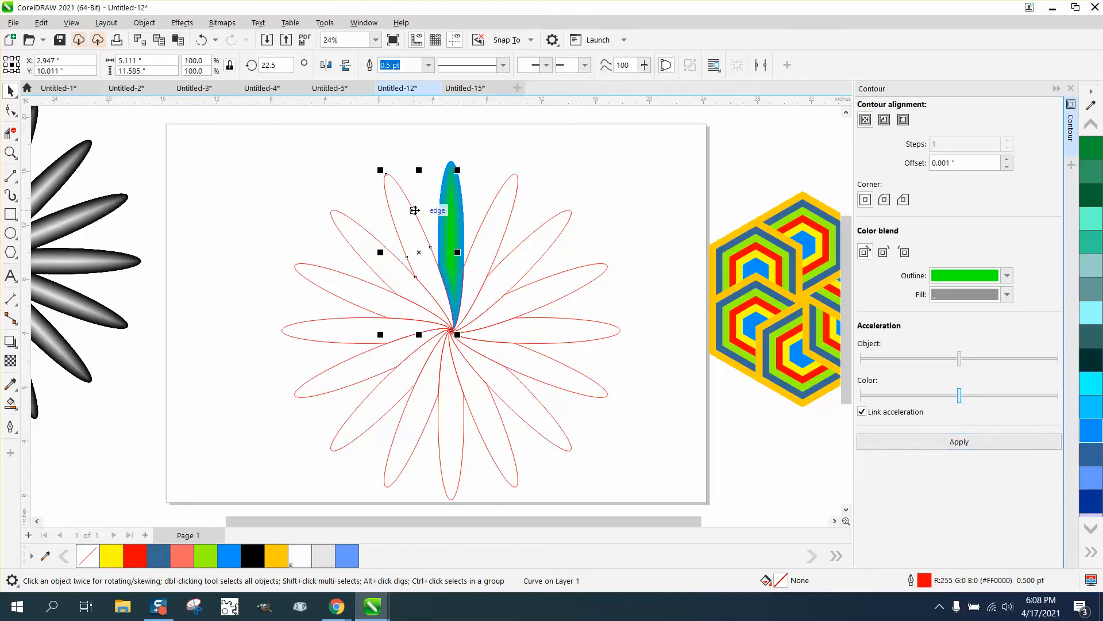
{"action": "left_click", "coordinate": [935, 440]}
{"action": "left_click", "coordinate": [395, 282]}
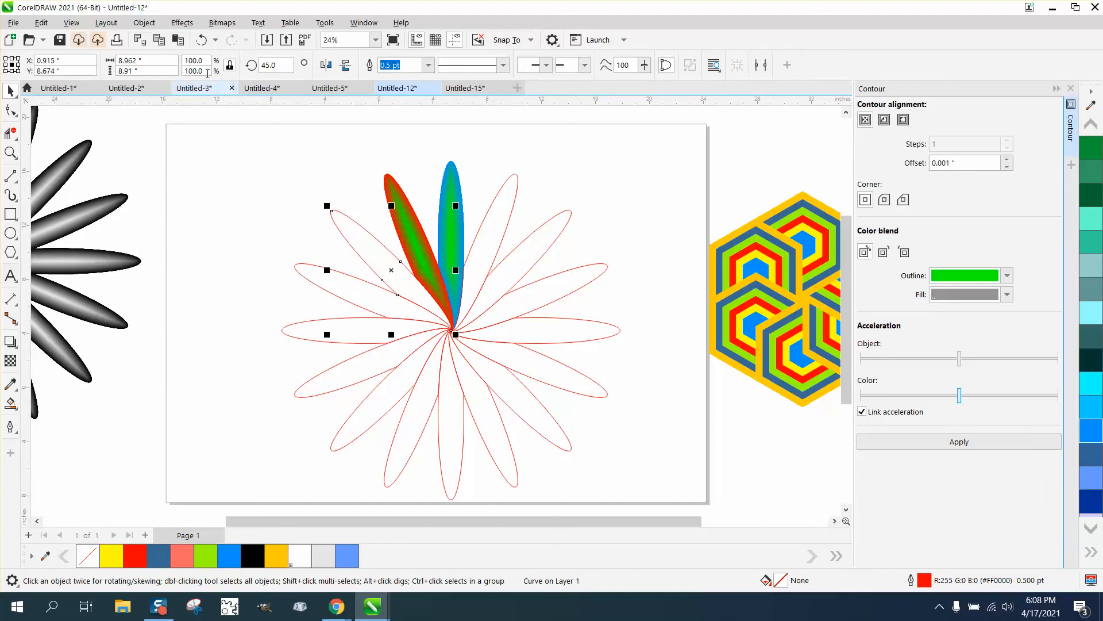
{"action": "left_click", "coordinate": [201, 40]}
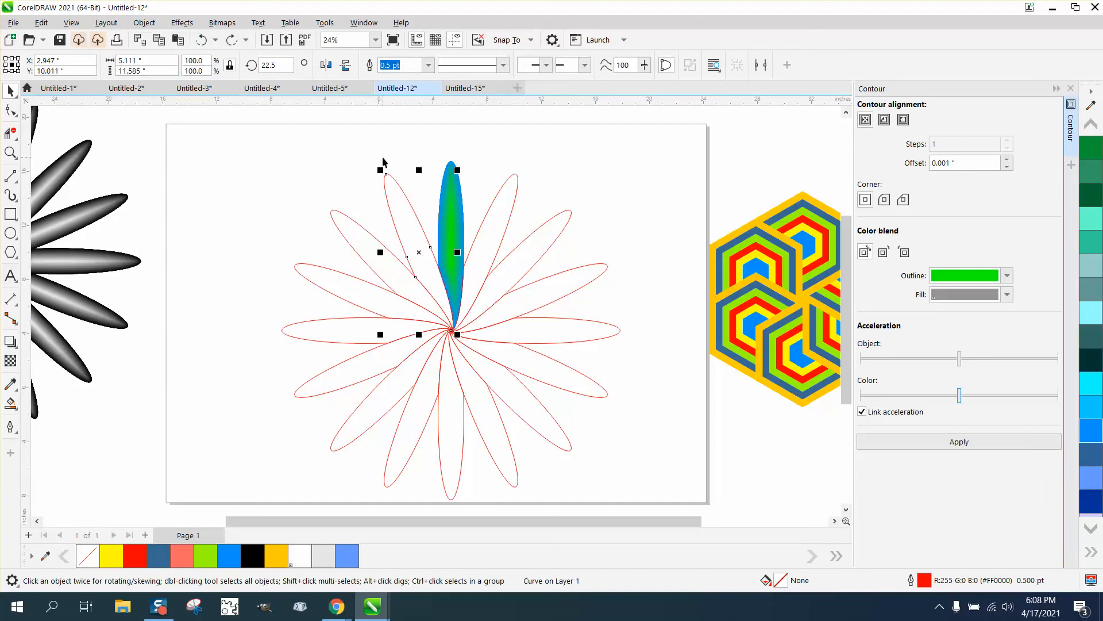
Recolor the outlines of the upper-left diagonal, left horizontal, lower-left diagonal and bottom petals to Baby Blue (#6699FF)
{"action": "left_click", "coordinate": [355, 224]}
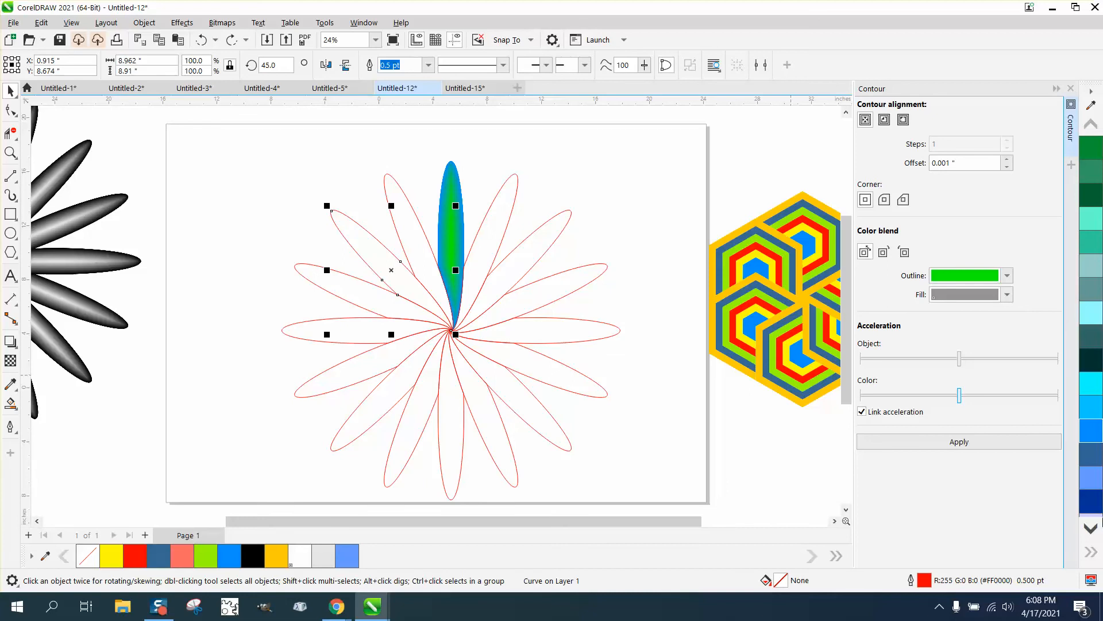
{"action": "right_click", "coordinate": [1091, 477]}
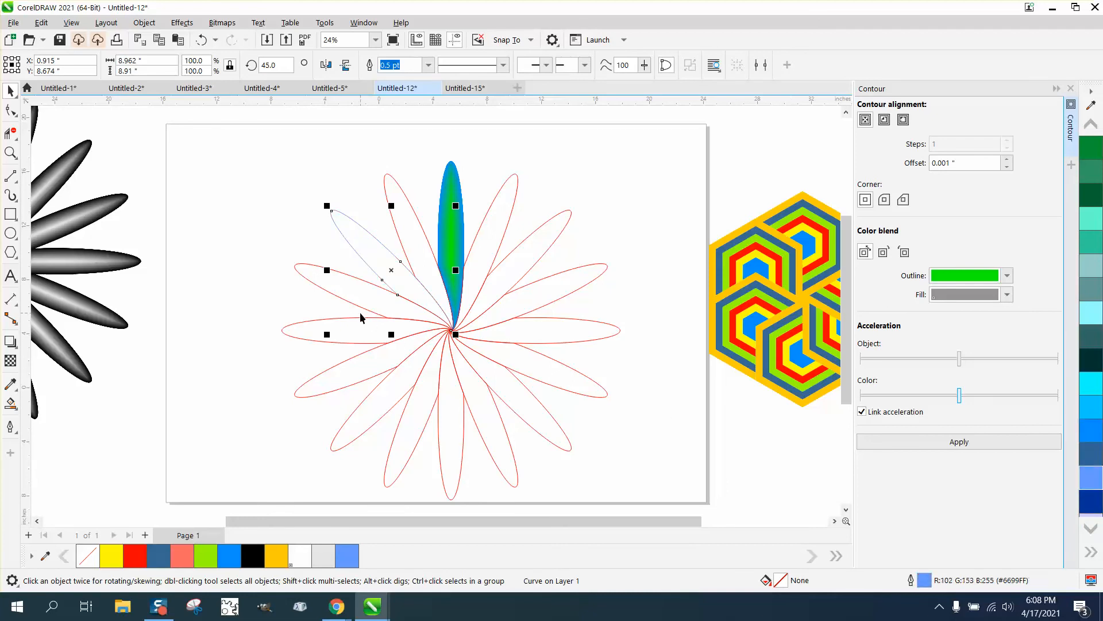
{"action": "left_click", "coordinate": [342, 323]}
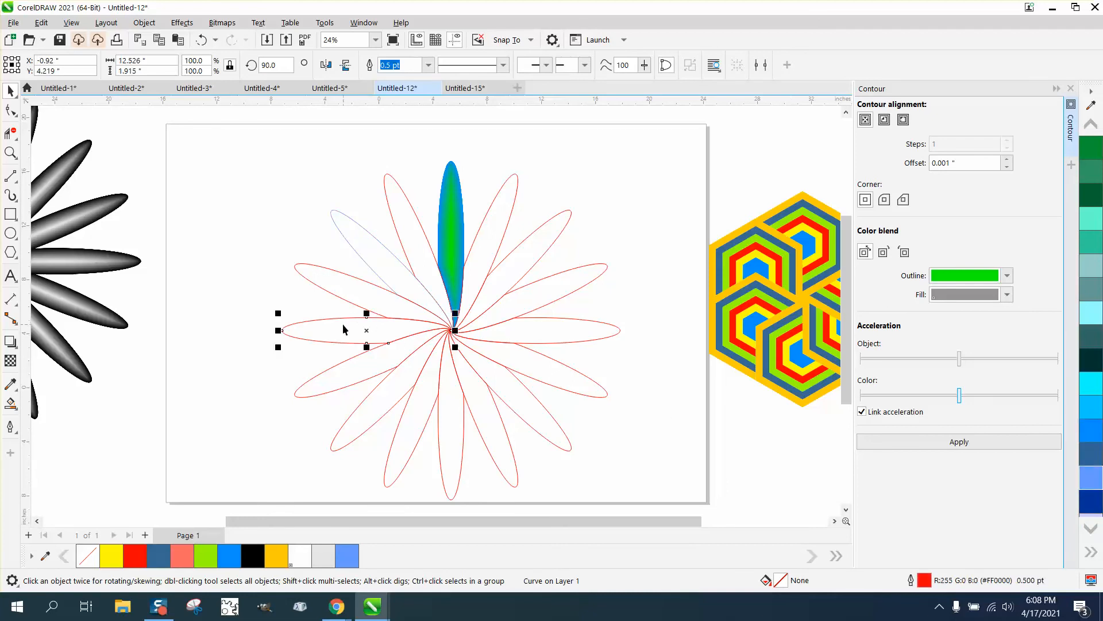
{"action": "right_click", "coordinate": [1090, 477]}
{"action": "left_click", "coordinate": [356, 421]}
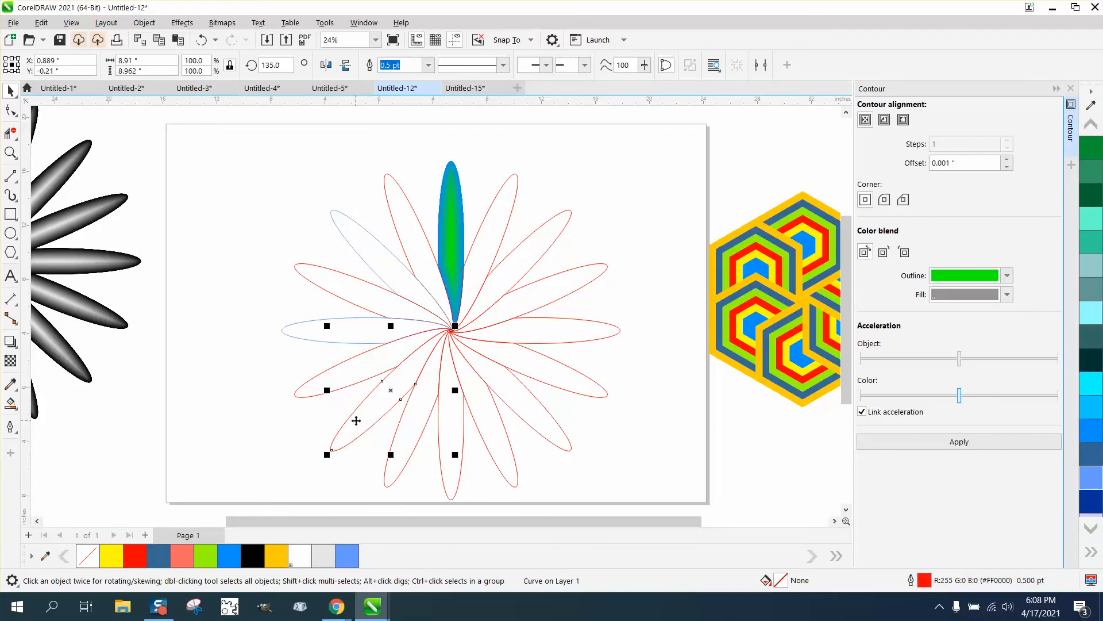
{"action": "right_click", "coordinate": [1091, 477]}
{"action": "left_click", "coordinate": [461, 440]}
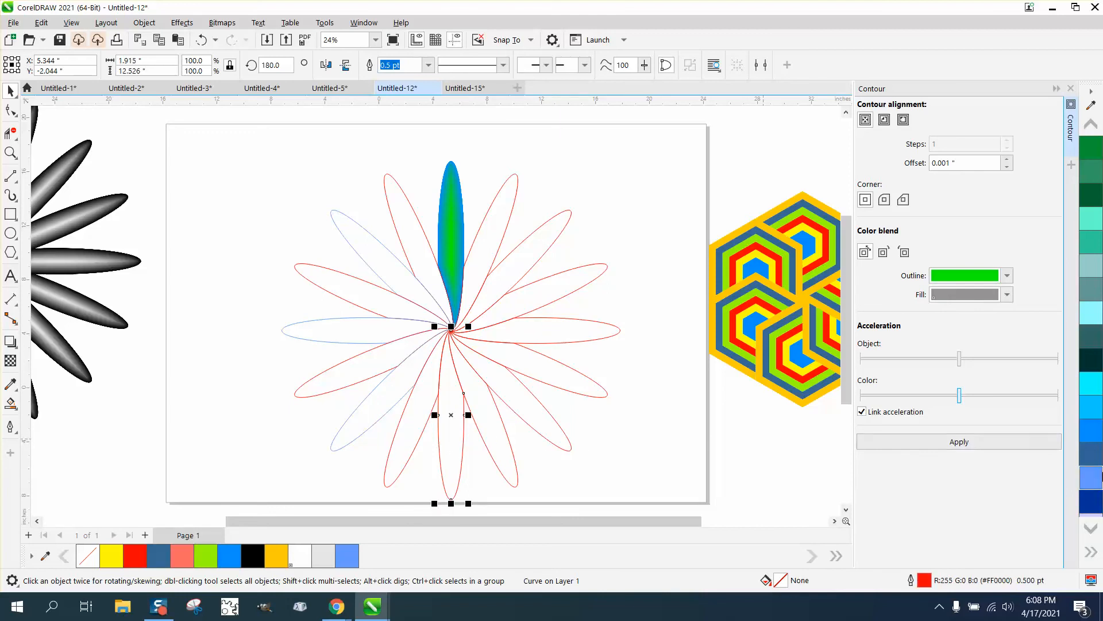
{"action": "right_click", "coordinate": [1091, 477]}
Recolor the outlines of the lower-right diagonal, right horizontal and upper-right diagonal petals to Baby Blue (#6699FF), undoing a fill on the lower-right one
{"action": "left_click", "coordinate": [553, 438]}
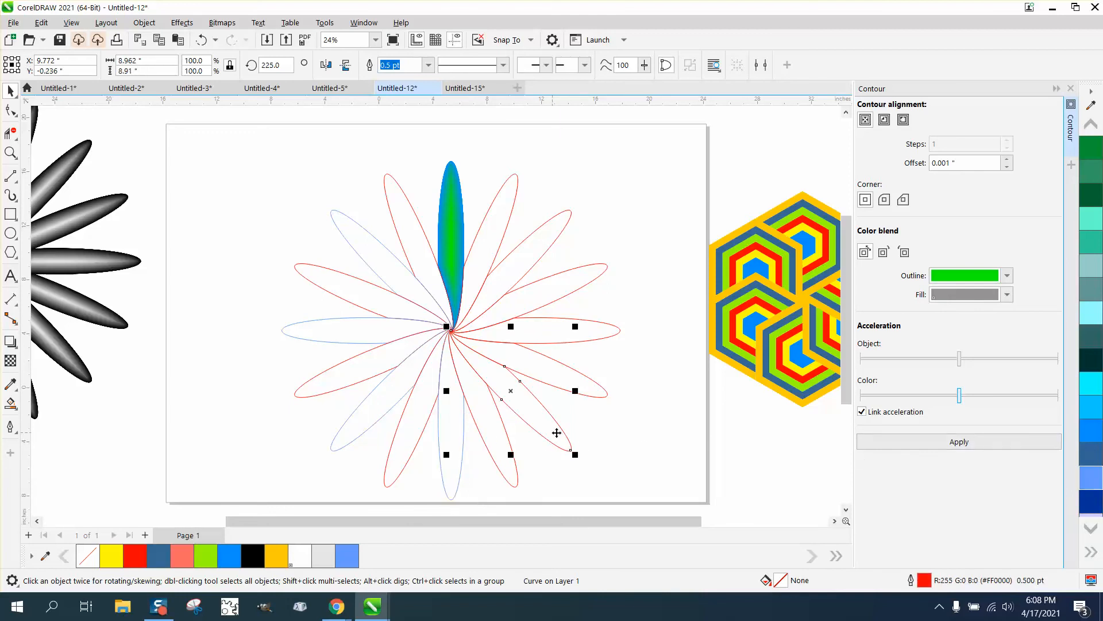
{"action": "left_click", "coordinate": [1090, 477]}
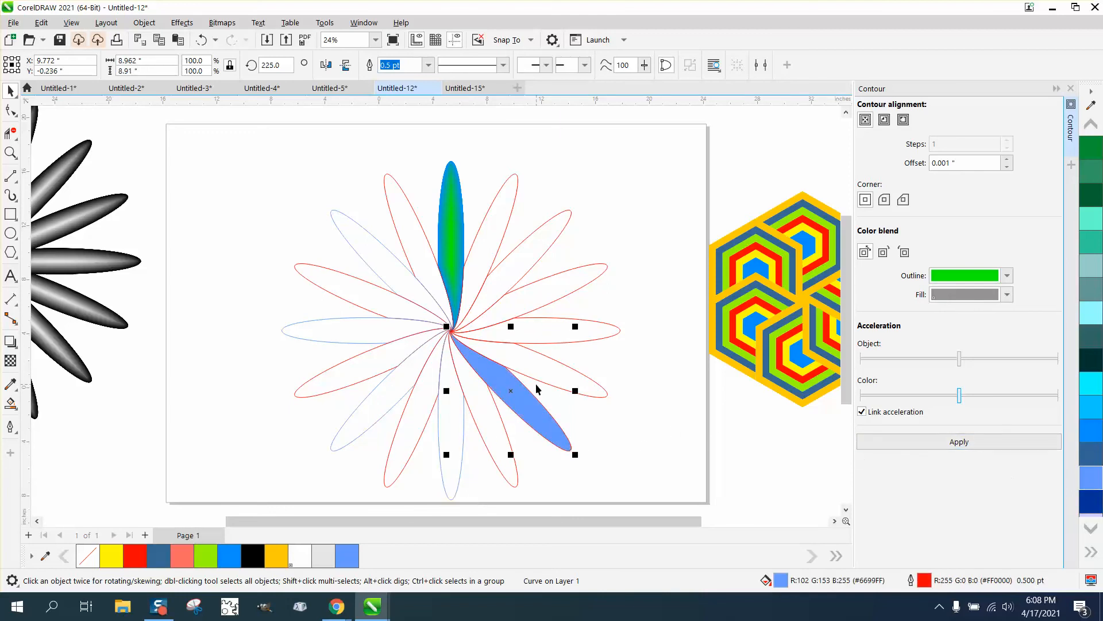
{"action": "left_click", "coordinate": [201, 40]}
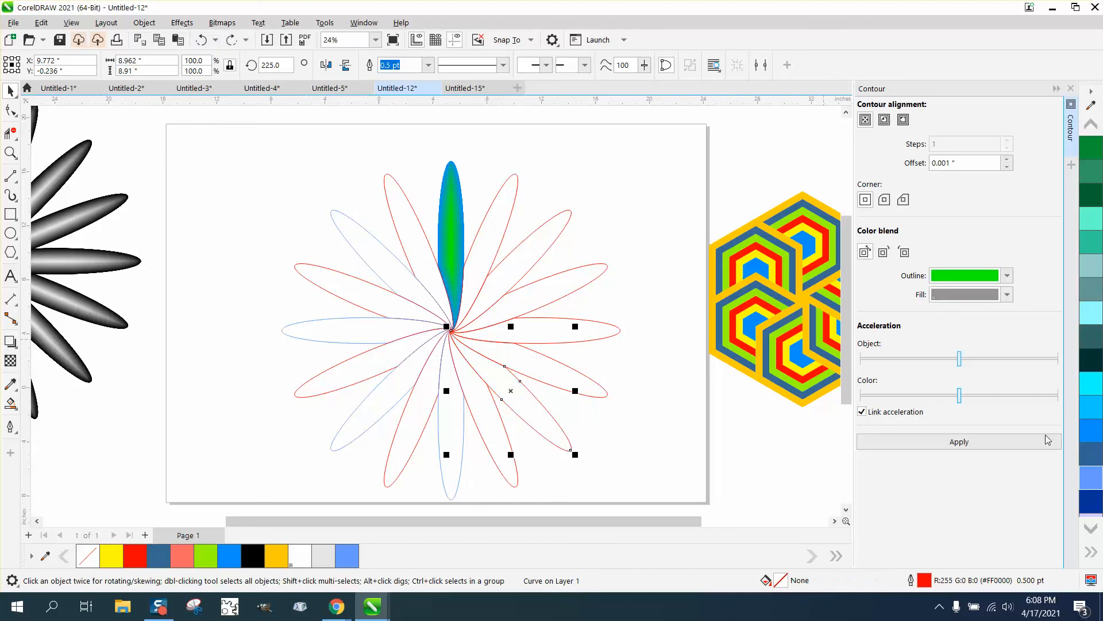
{"action": "right_click", "coordinate": [1092, 486]}
{"action": "left_click", "coordinate": [579, 341]}
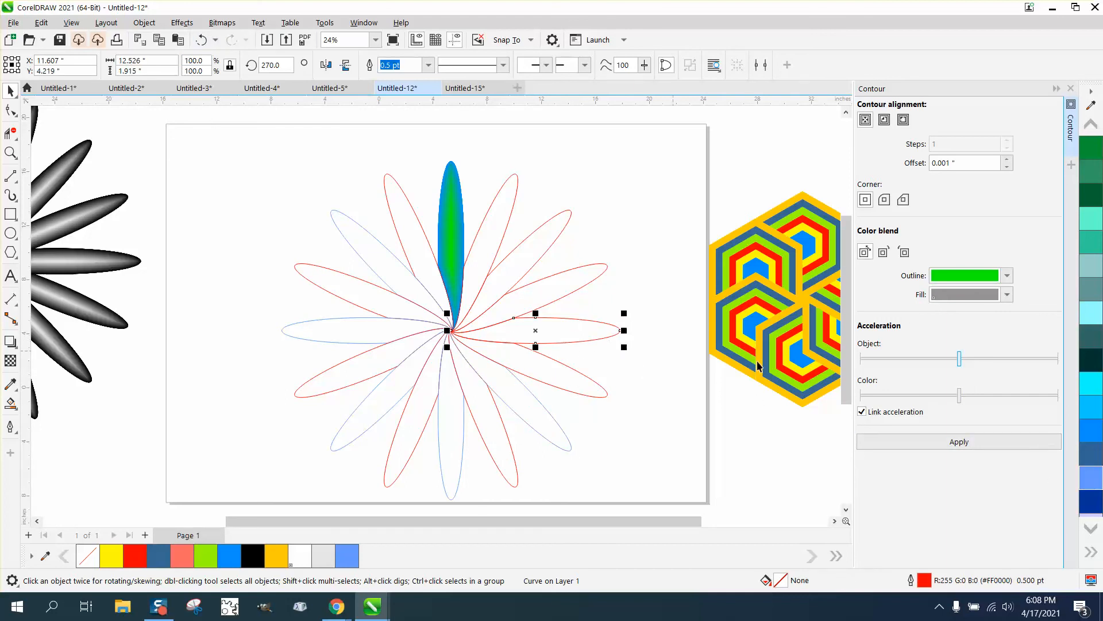
{"action": "right_click", "coordinate": [1092, 477]}
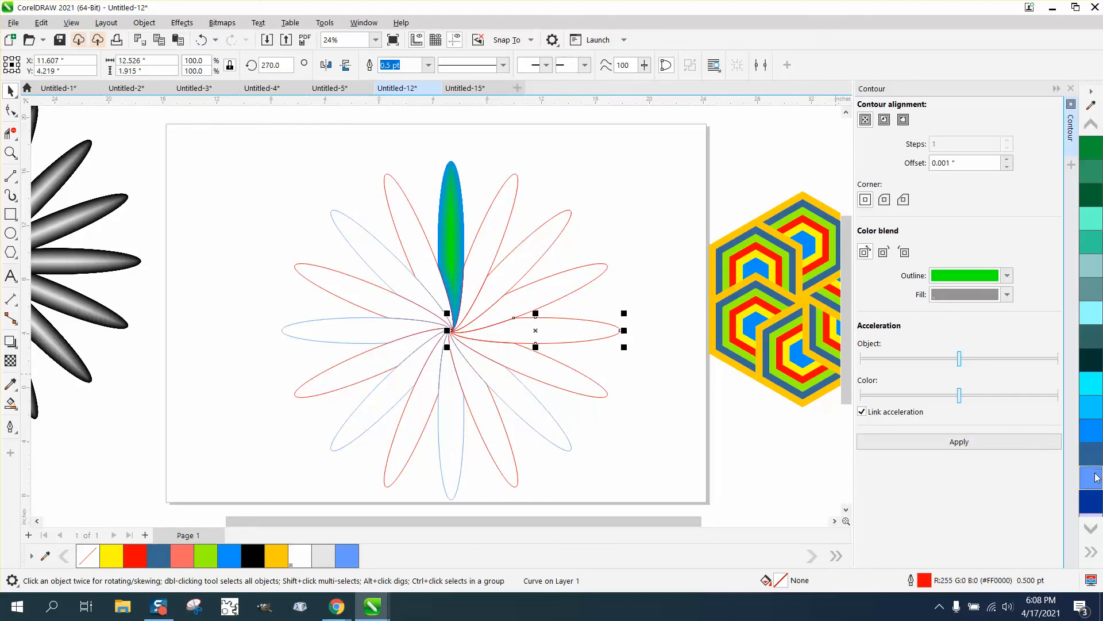
{"action": "left_click", "coordinate": [553, 244]}
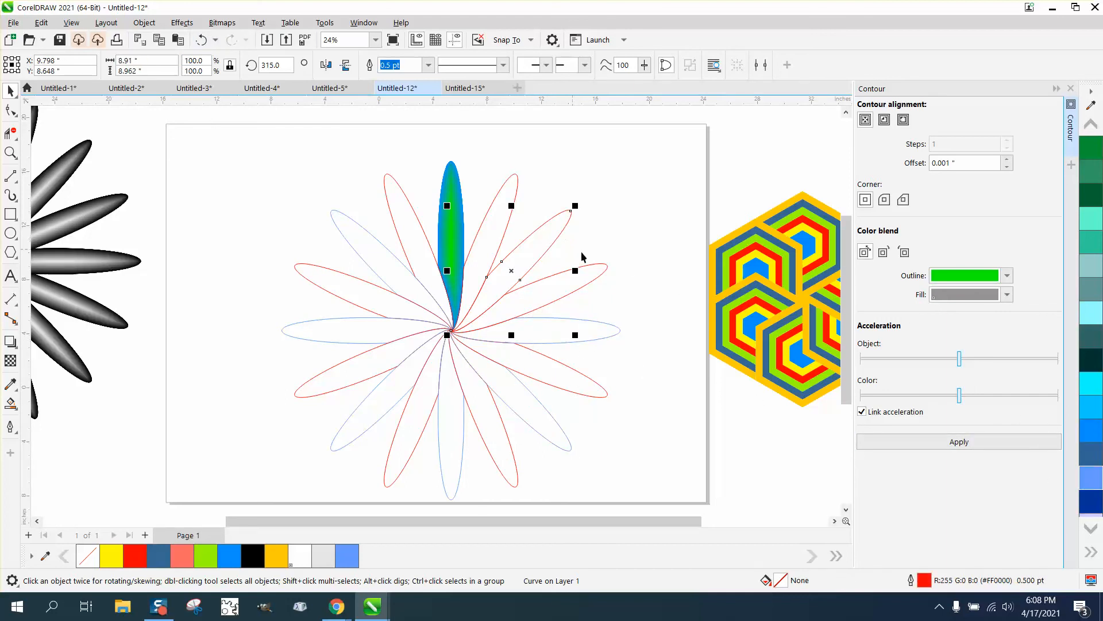
{"action": "right_click", "coordinate": [1092, 477]}
Select the whole flower and group it, then undo the grouping
{"action": "scroll", "coordinate": [352, 221], "scroll_direction": "down", "scroll_amount": 1}
{"action": "left_click_drag", "start_coordinate": [261, 147], "coordinate": [571, 407]}
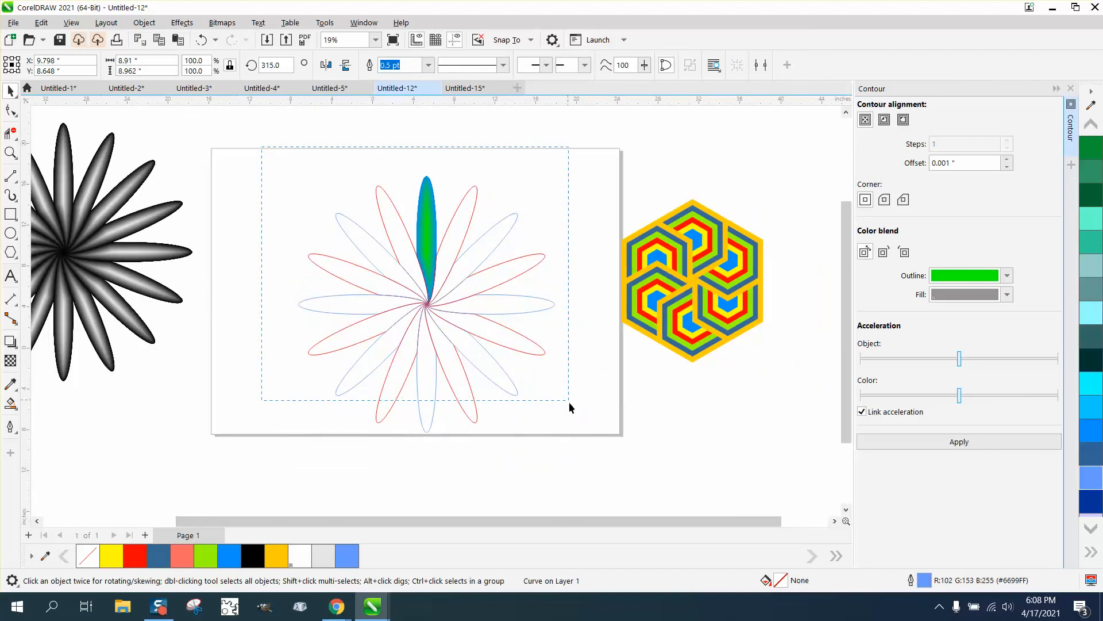
{"action": "left_click_drag", "start_coordinate": [603, 449], "coordinate": [602, 450]}
{"action": "left_click", "coordinate": [144, 22]}
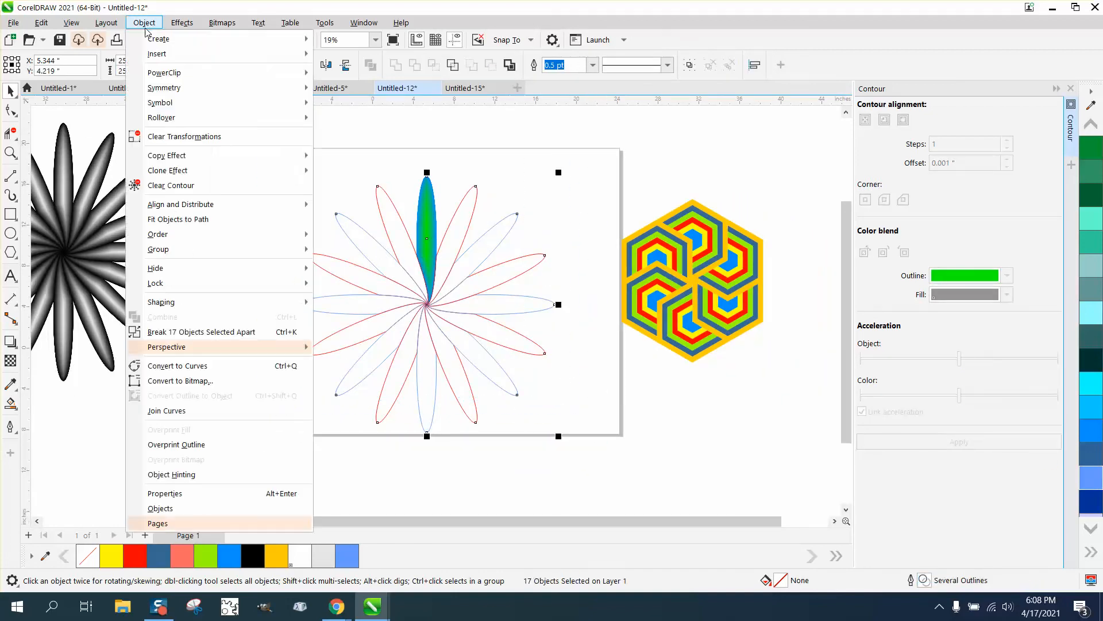
{"action": "mouse_move", "coordinate": [172, 249]}
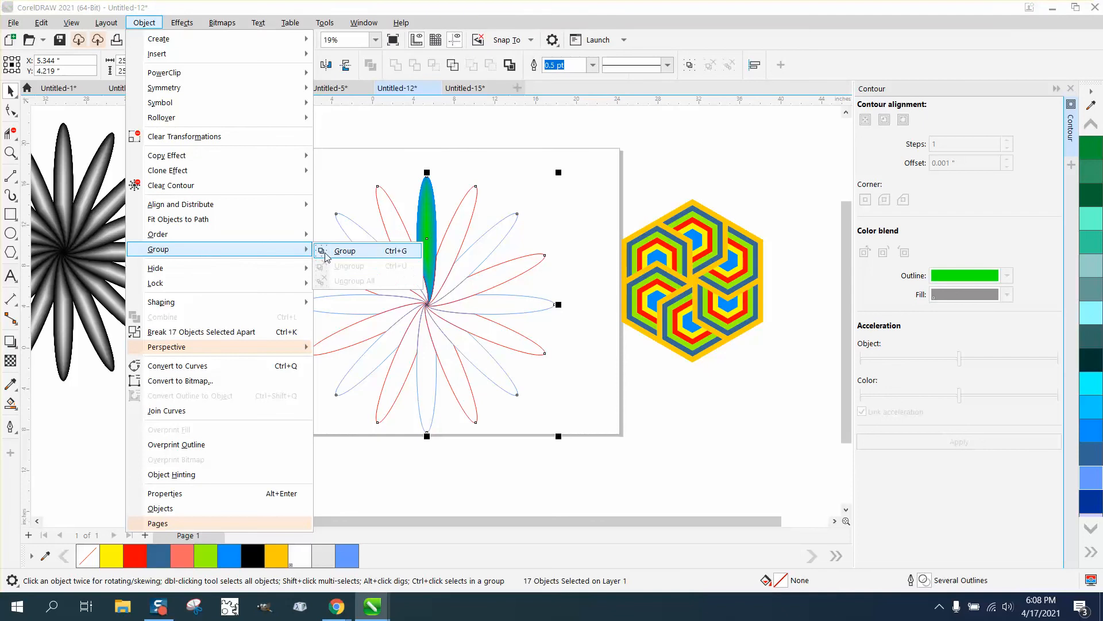
{"action": "left_click", "coordinate": [344, 249]}
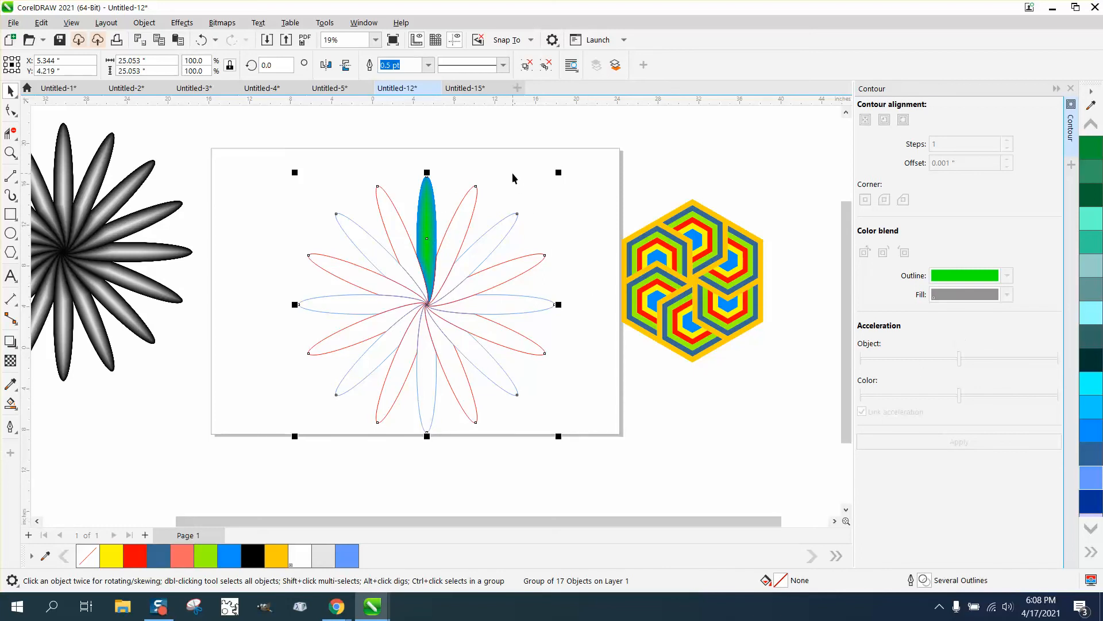
{"action": "left_click", "coordinate": [200, 40]}
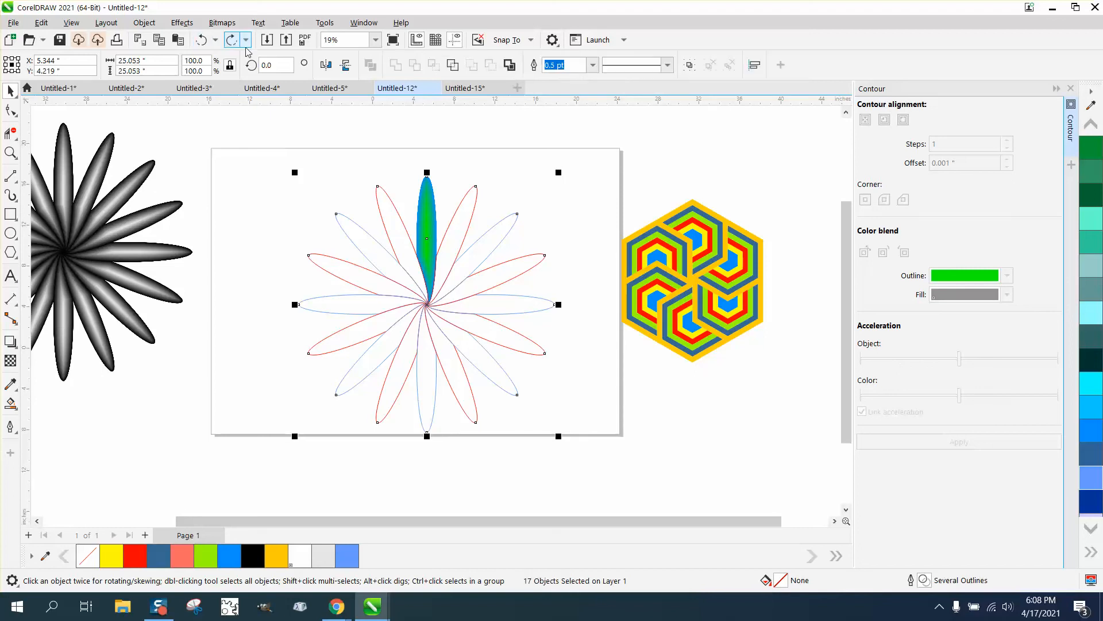
{"action": "left_click", "coordinate": [203, 40]}
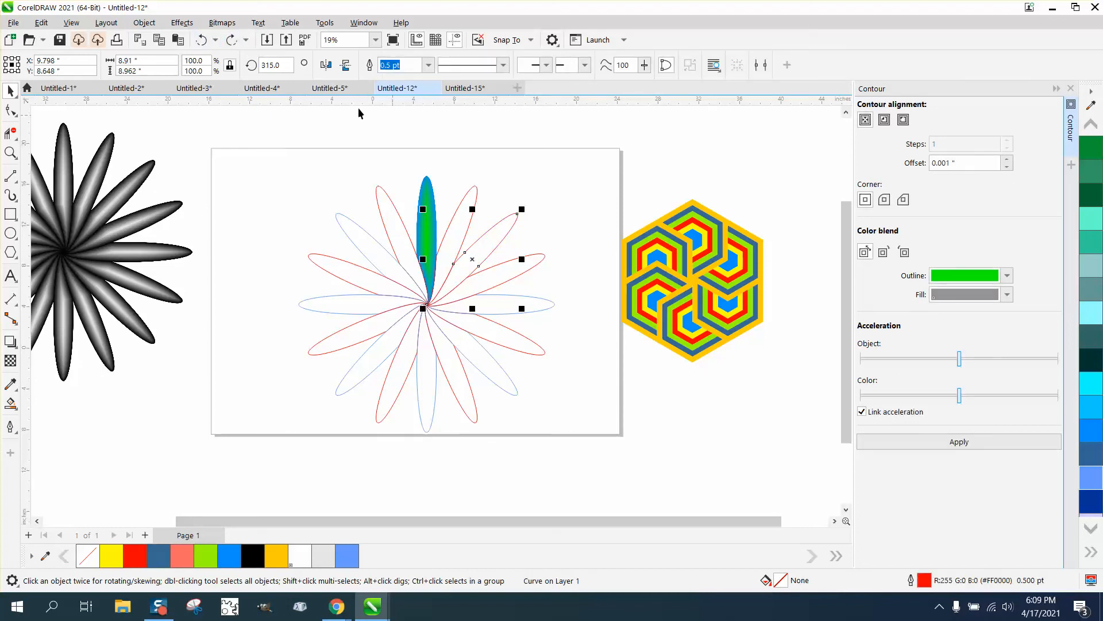
Move the contoured top petal out to the page's upper-right corner, then undo the move
{"action": "left_click", "coordinate": [361, 173]}
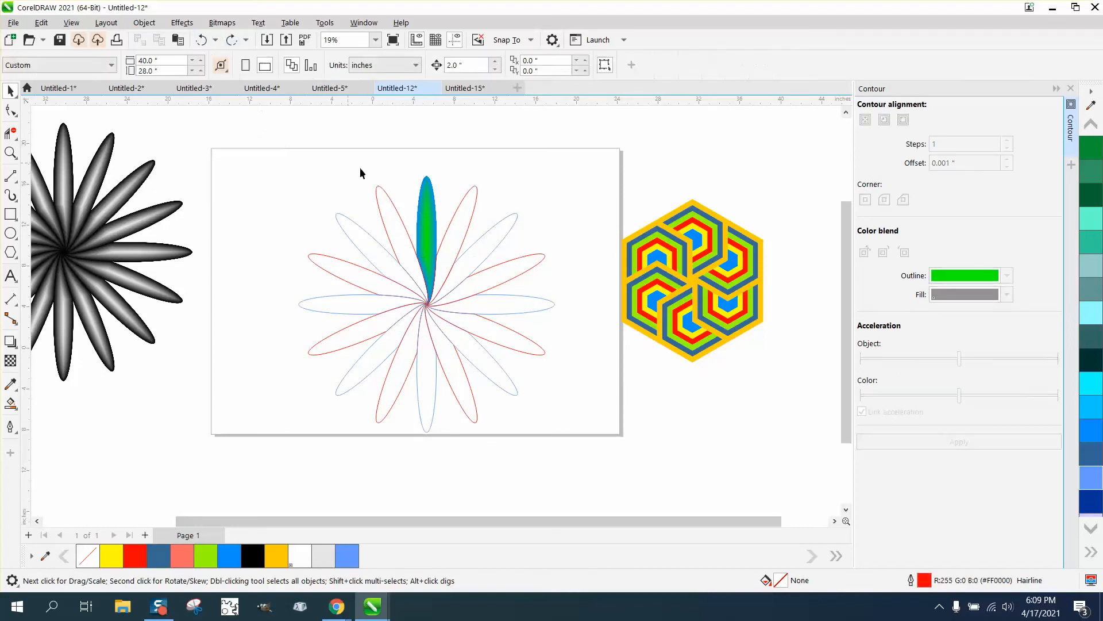
{"action": "left_click", "coordinate": [428, 217]}
{"action": "left_click_drag", "start_coordinate": [428, 217], "coordinate": [582, 153]}
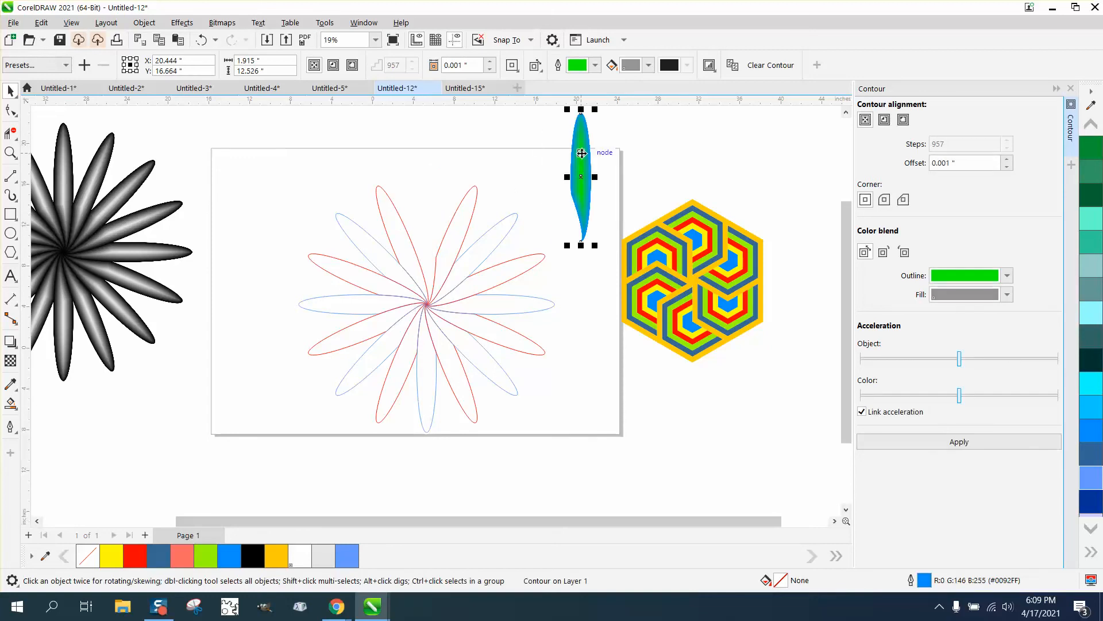
{"action": "left_click", "coordinate": [201, 39]}
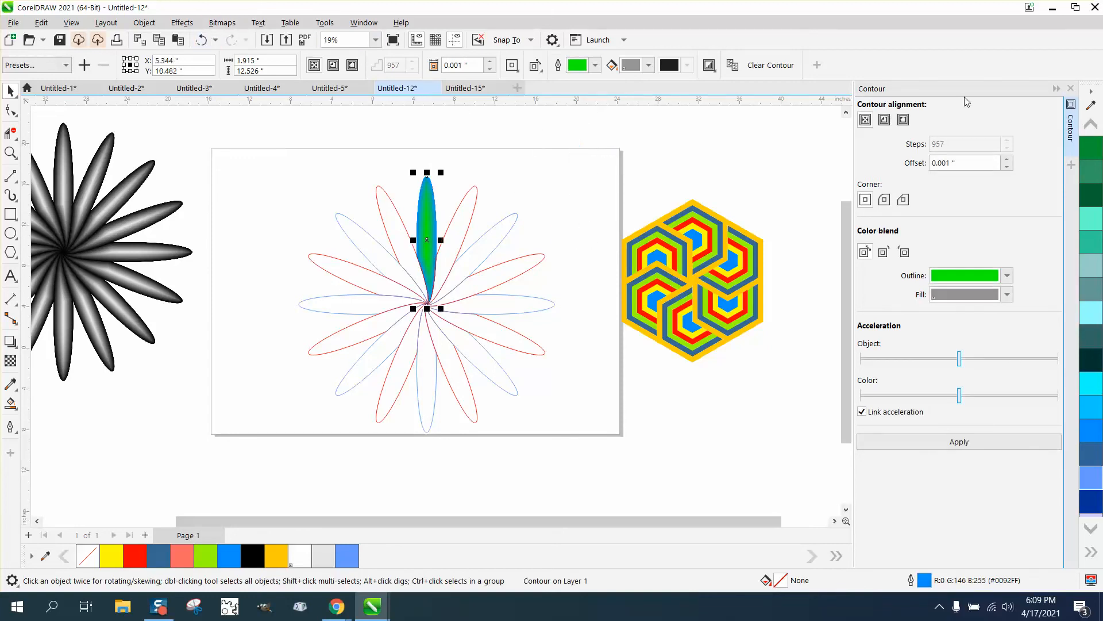
Set the contoured top petal to no fill and move it out of the flower to above the hexagon pattern
{"action": "left_click", "coordinate": [1091, 124]}
{"action": "left_click", "coordinate": [1092, 125]}
{"action": "left_click", "coordinate": [1091, 125]}
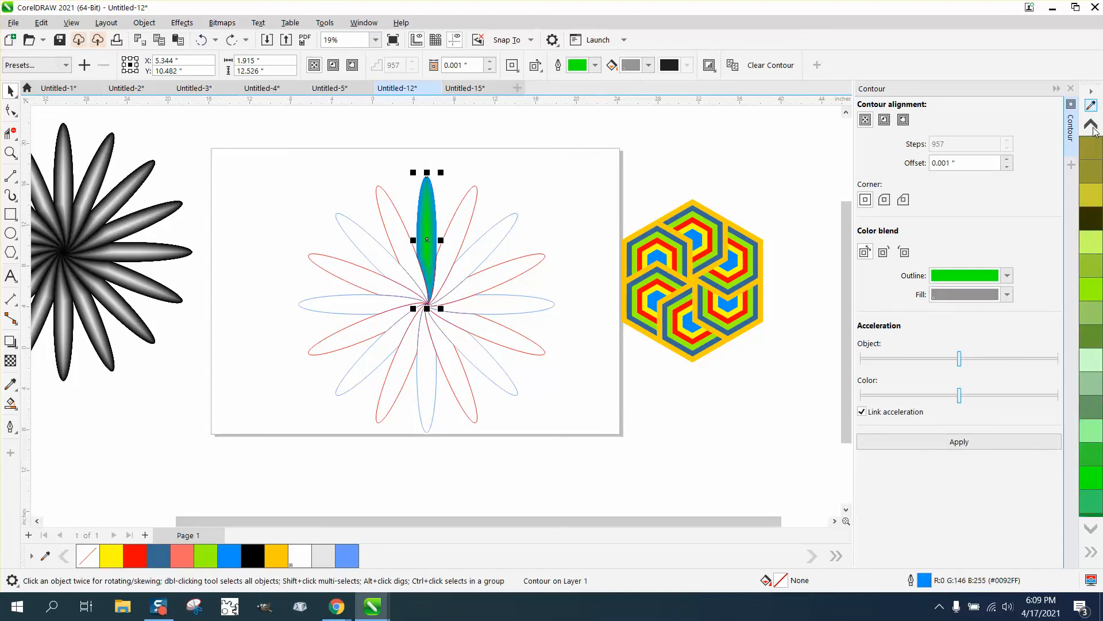
{"action": "left_click", "coordinate": [1091, 125]}
{"action": "left_click", "coordinate": [1092, 125]}
{"action": "left_click", "coordinate": [1092, 125]}
{"action": "left_click", "coordinate": [1092, 125]}
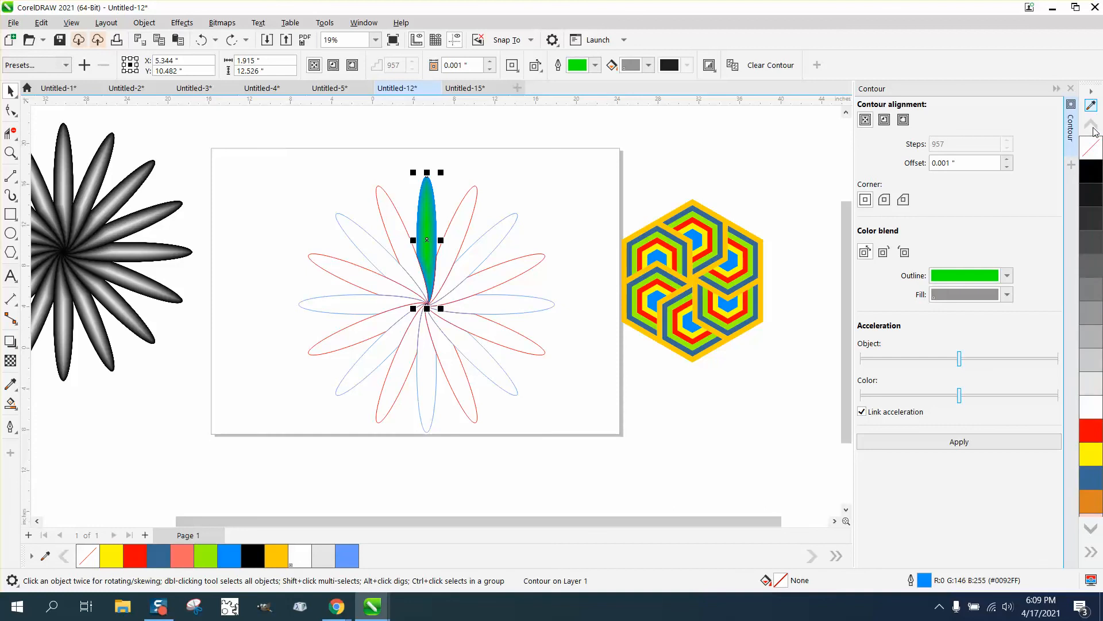
{"action": "left_click", "coordinate": [1092, 150]}
{"action": "left_click_drag", "start_coordinate": [428, 240], "coordinate": [684, 136]}
{"action": "left_click_drag", "start_coordinate": [291, 165], "coordinate": [639, 447]}
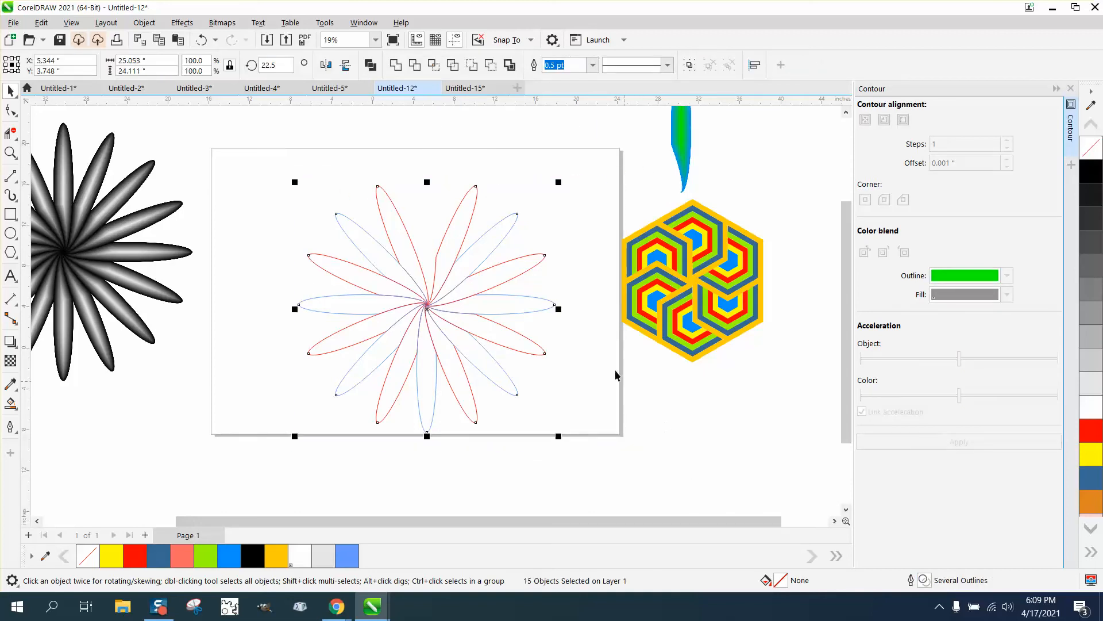
{"action": "left_click", "coordinate": [486, 199]}
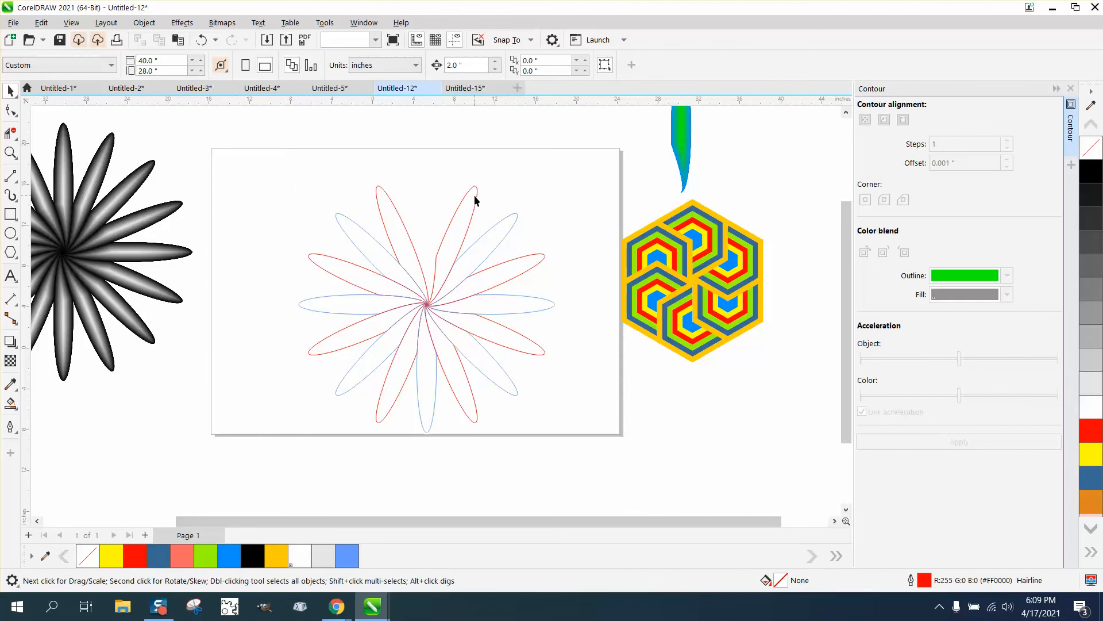
Fill the empty top position with a copy of the red-outlined petal to its right, rotated by an additional 22.5°
{"action": "left_click", "coordinate": [476, 200]}
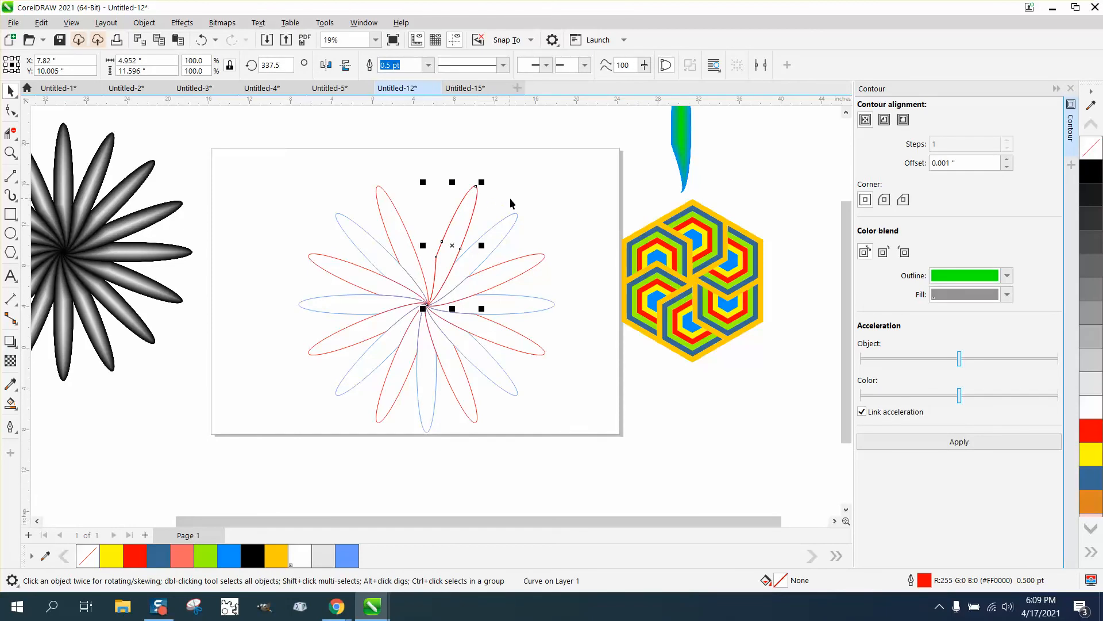
{"action": "left_click", "coordinate": [292, 64]}
{"action": "type", "text": "+22"}
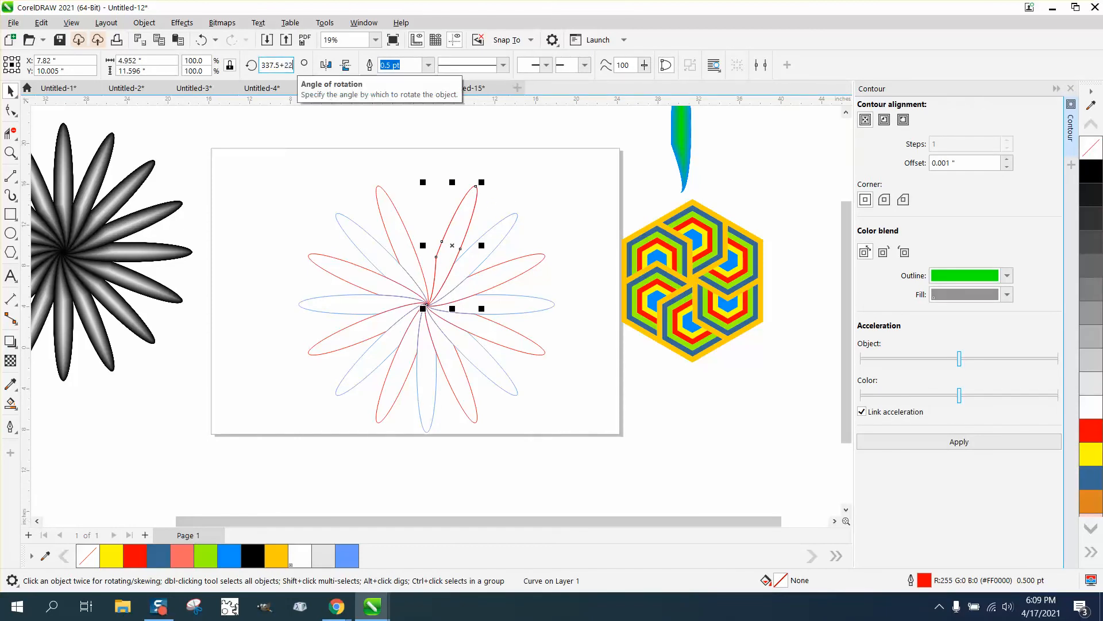
{"action": "type", "text": ".5"}
{"action": "key", "text": "Return"}
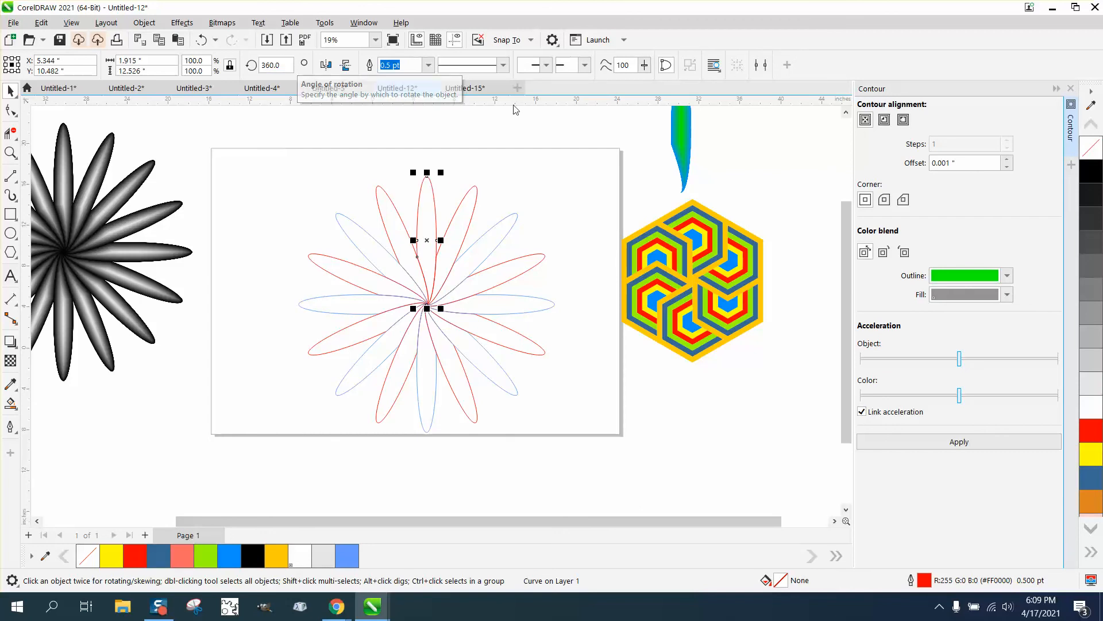
Try a Baby Blue (#6699FF) fill on the new top petal, then undo it
{"action": "left_click", "coordinate": [1091, 528]}
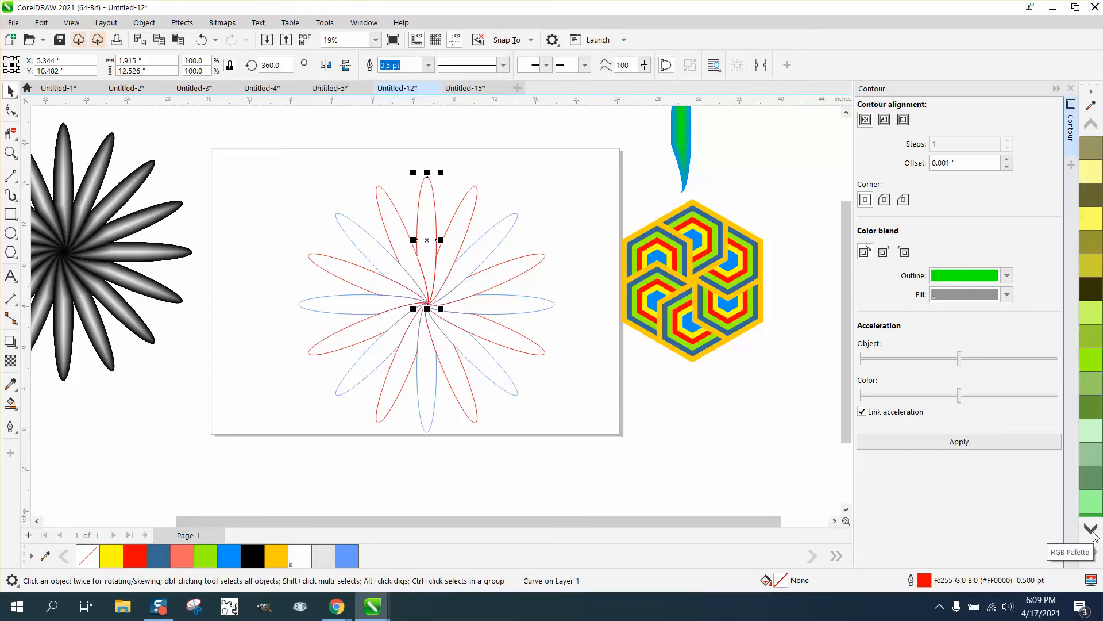
{"action": "left_click_drag", "start_coordinate": [1094, 537], "coordinate": [1095, 534]}
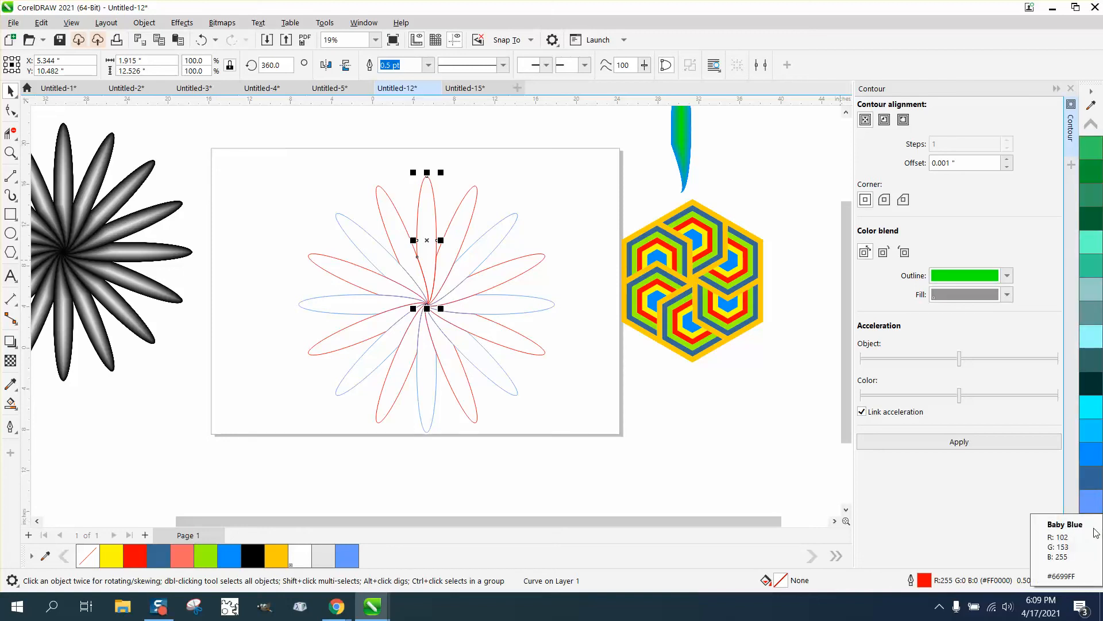
{"action": "left_click", "coordinate": [1091, 529]}
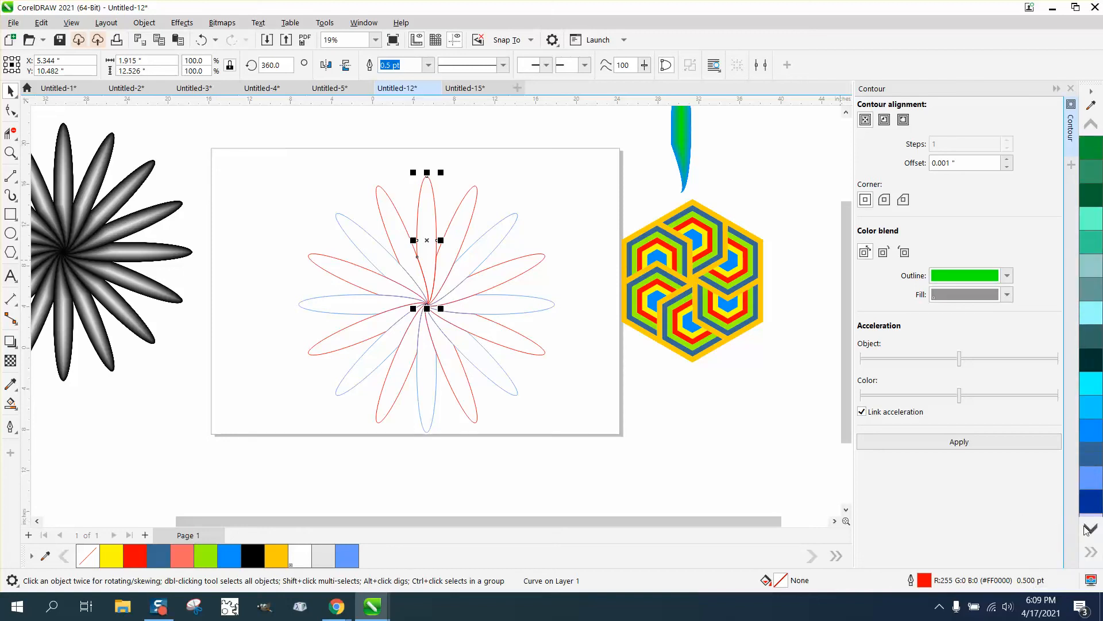
{"action": "left_click", "coordinate": [1091, 489]}
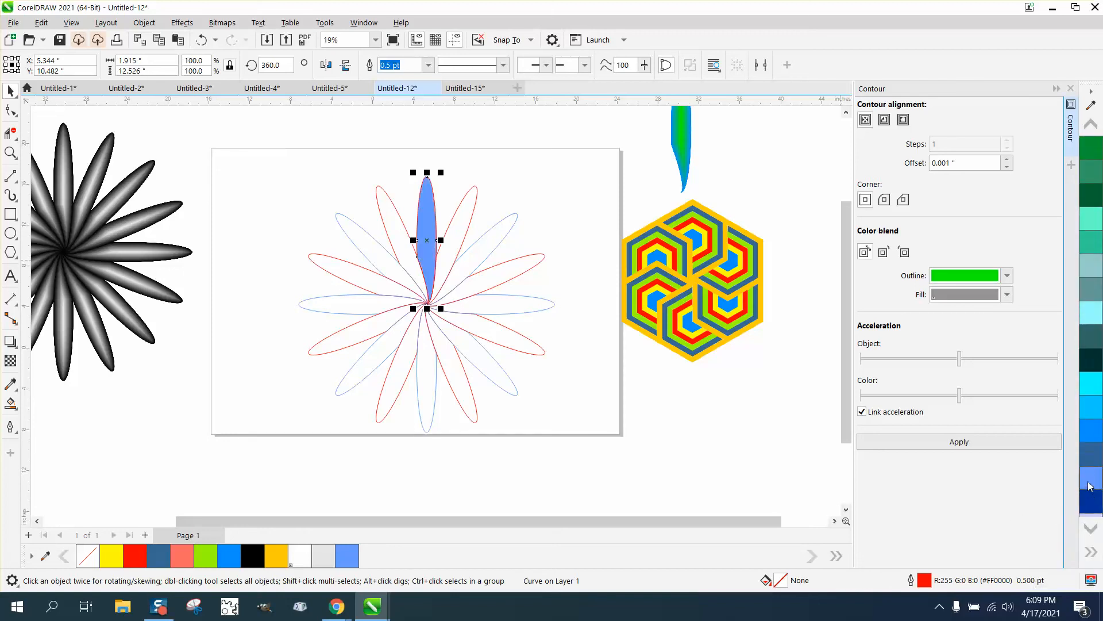
{"action": "left_click", "coordinate": [209, 39]}
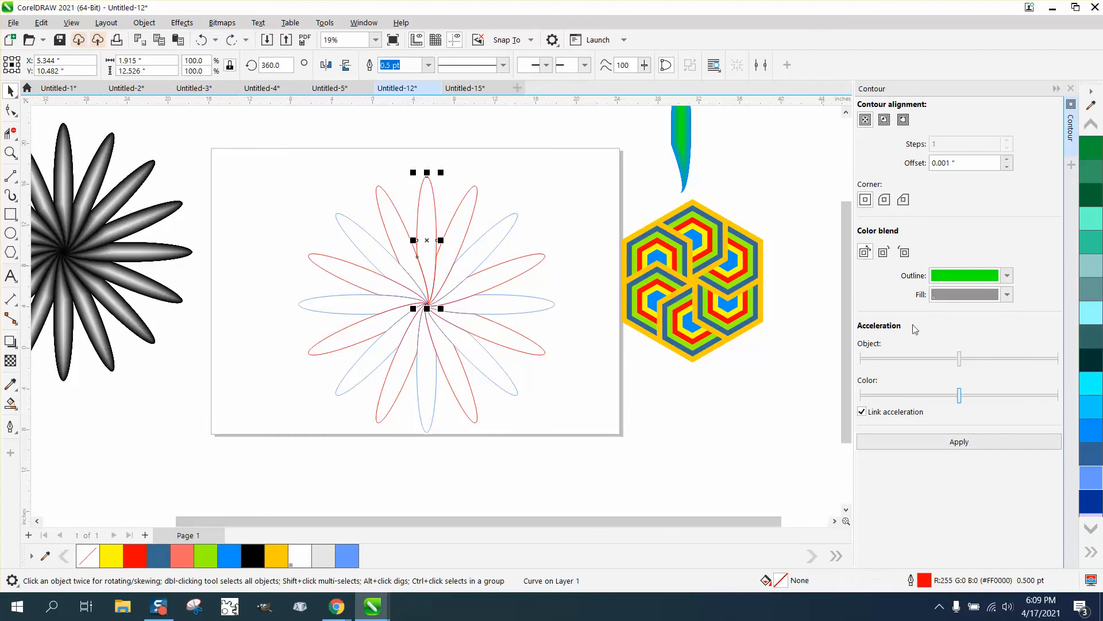
Give the new top petal a Baby Blue (#6699FF) outline and group all 16 petals of the flower
{"action": "right_click", "coordinate": [1090, 478]}
{"action": "left_click", "coordinate": [307, 224]}
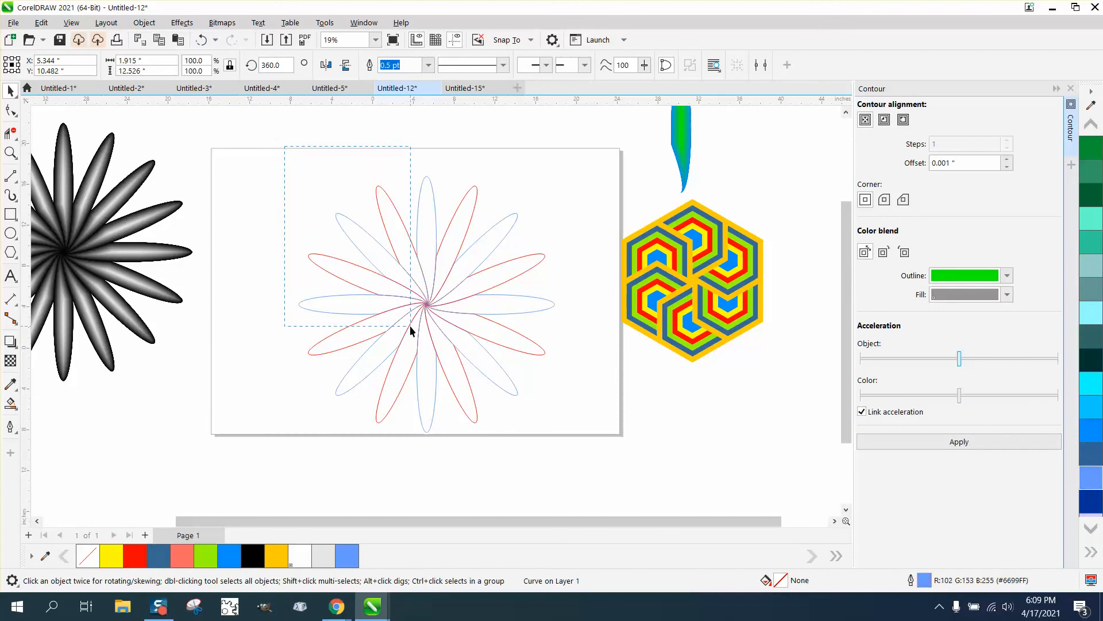
{"action": "left_click_drag", "start_coordinate": [505, 394], "coordinate": [595, 452]}
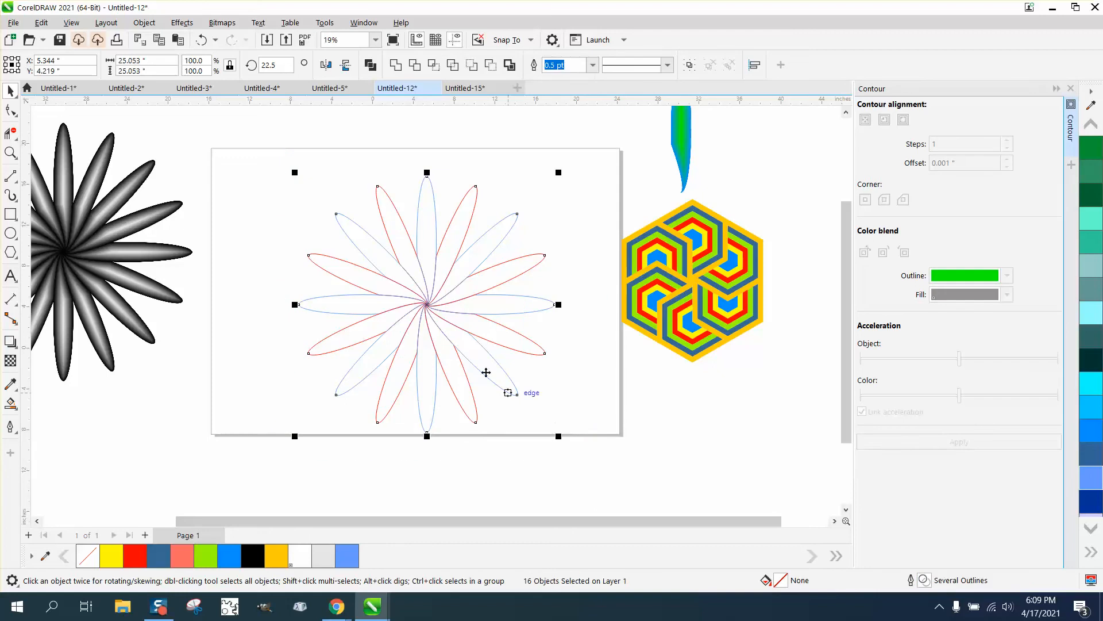
{"action": "left_click", "coordinate": [144, 22]}
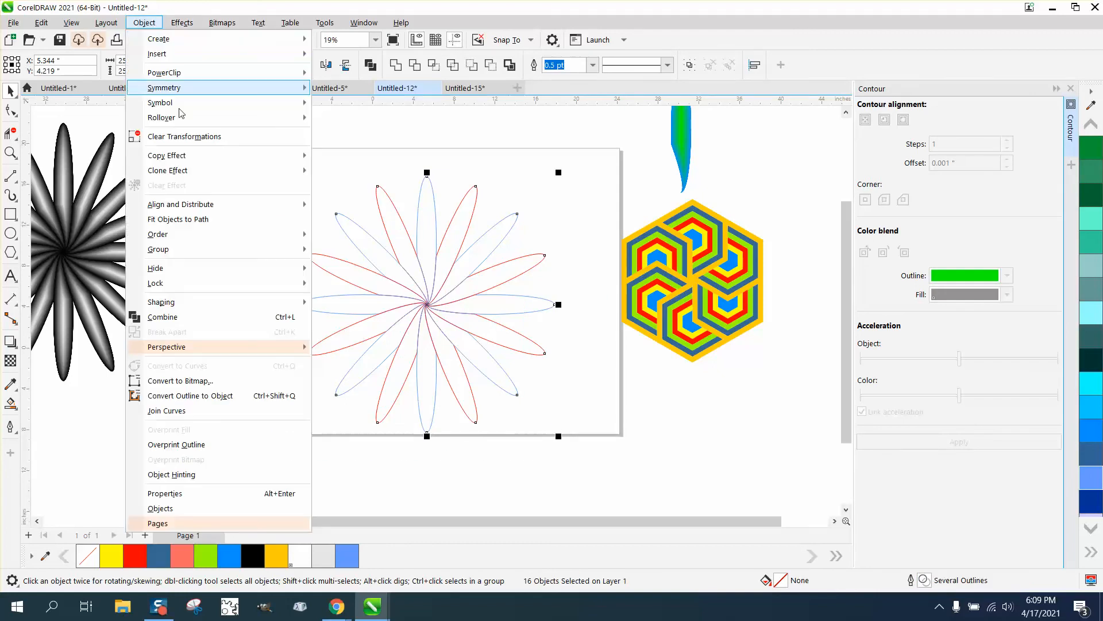
{"action": "mouse_move", "coordinate": [193, 255]}
{"action": "left_click", "coordinate": [333, 251]}
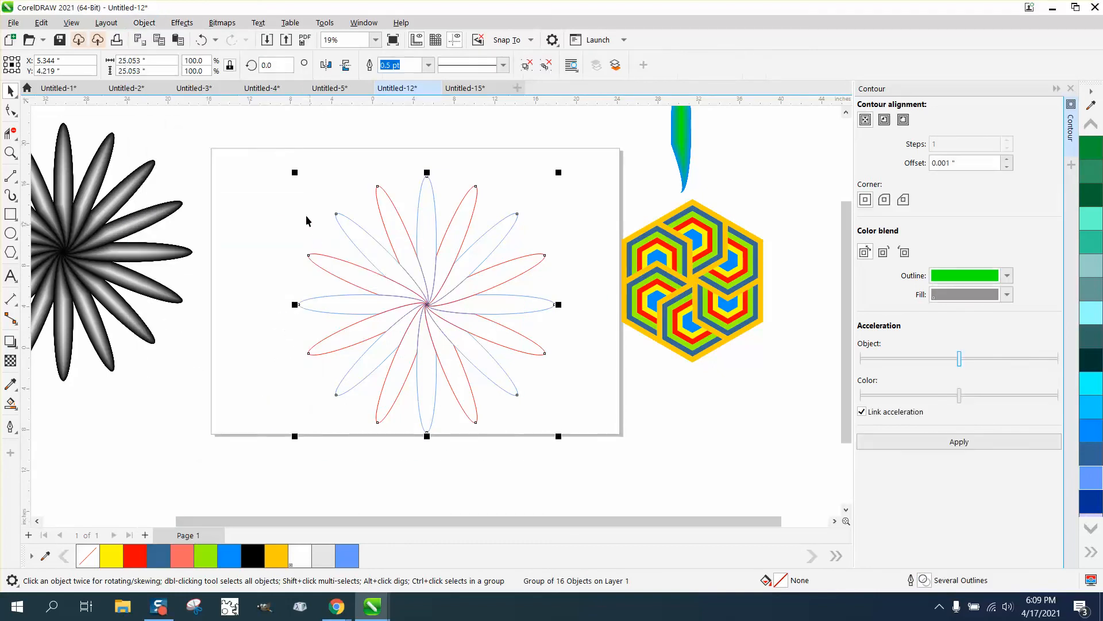
Apply the to-center contour with a 0.001" offset and green outline color to the grouped flower, and inspect the blends near its center
{"action": "left_click_drag", "start_coordinate": [253, 126], "coordinate": [574, 450]}
{"action": "left_click", "coordinate": [945, 443]}
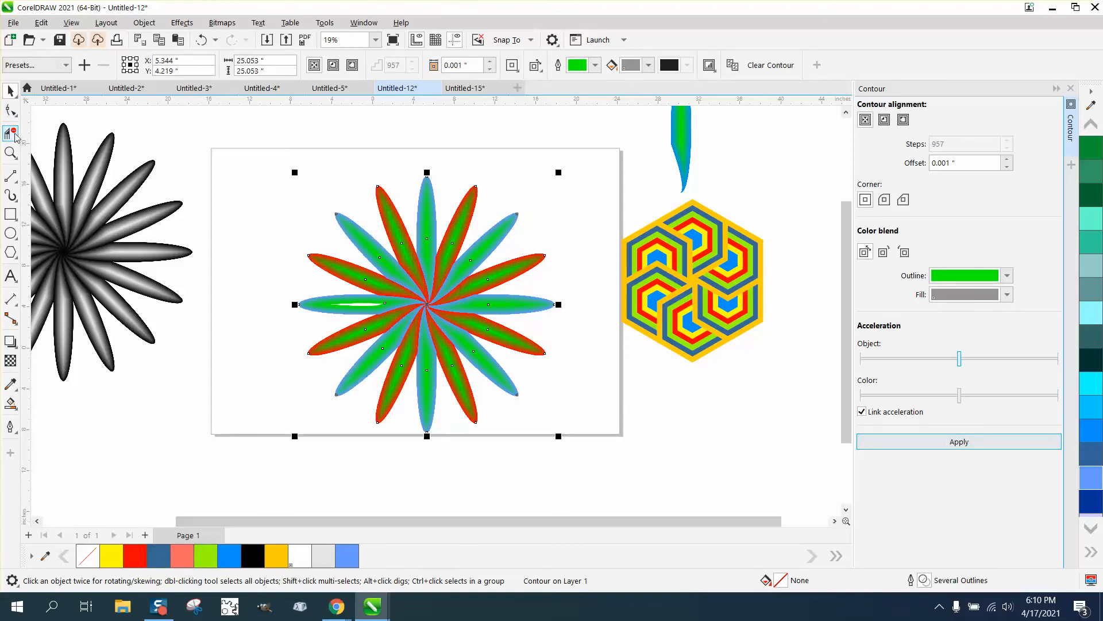
{"action": "left_click", "coordinate": [11, 152]}
{"action": "left_click_drag", "start_coordinate": [237, 176], "coordinate": [608, 433]}
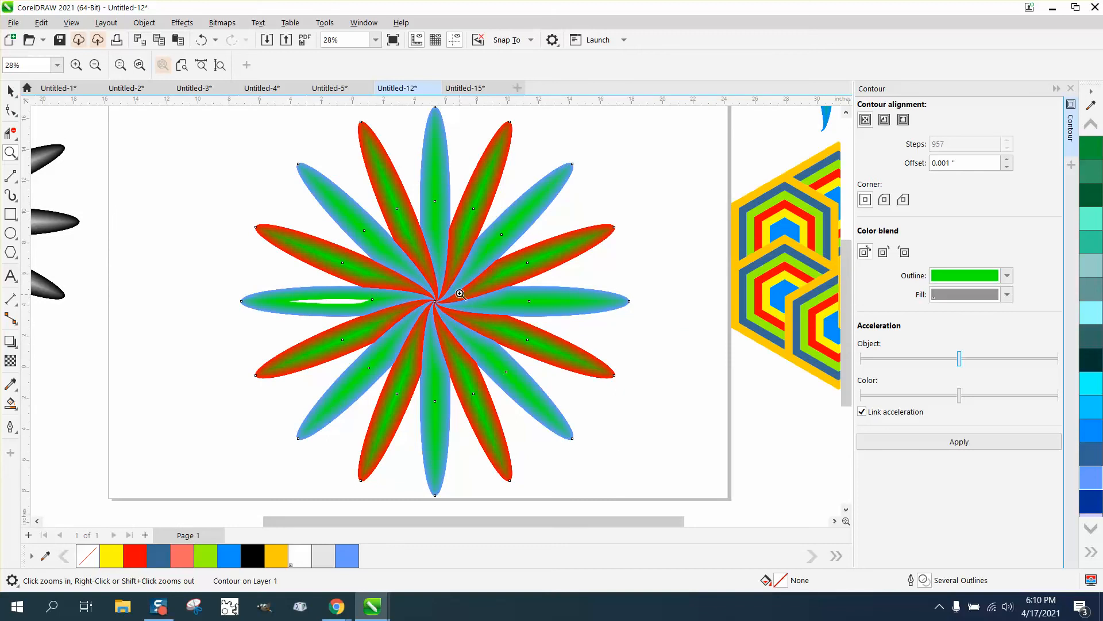
{"action": "left_click_drag", "start_coordinate": [445, 250], "coordinate": [497, 289]}
{"action": "scroll", "coordinate": [407, 303], "scroll_direction": "down", "scroll_amount": 4}
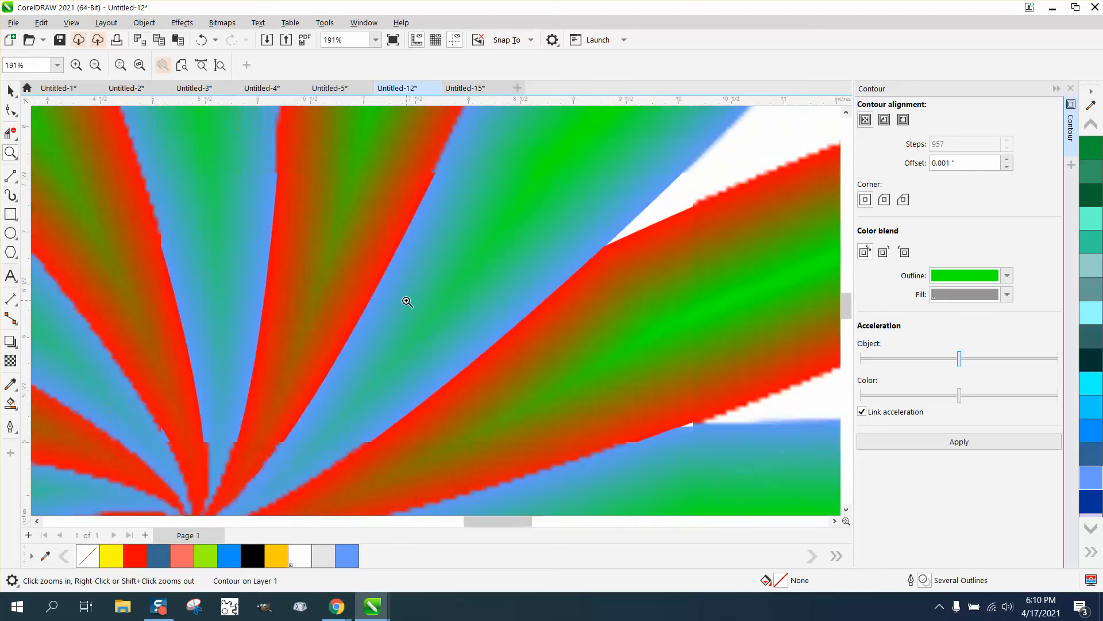
{"action": "scroll", "coordinate": [406, 303], "scroll_direction": "down", "scroll_amount": 5}
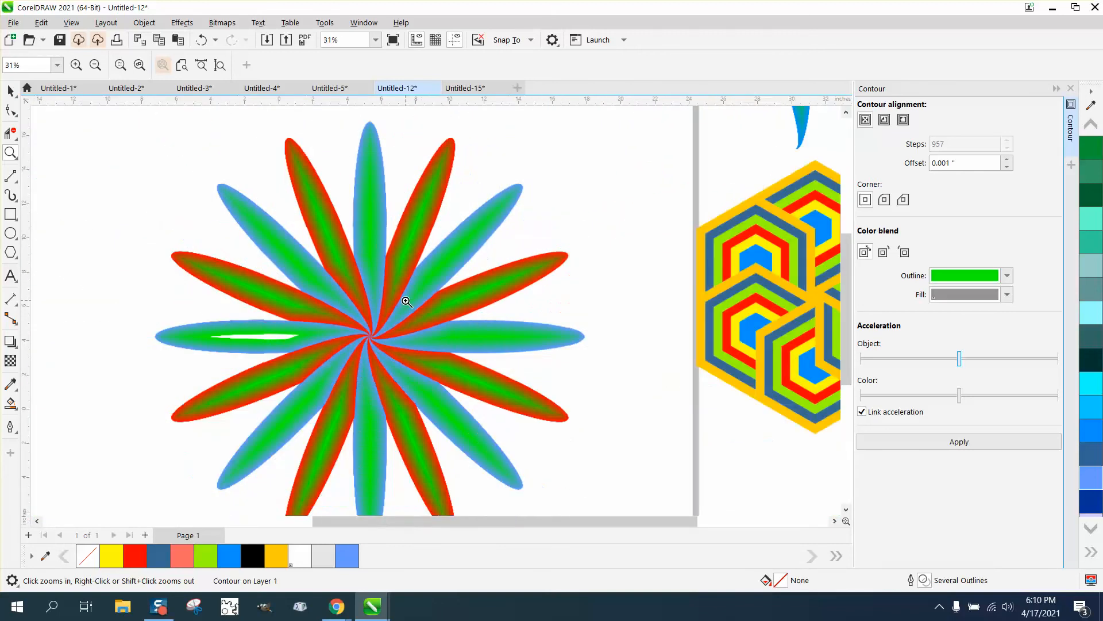